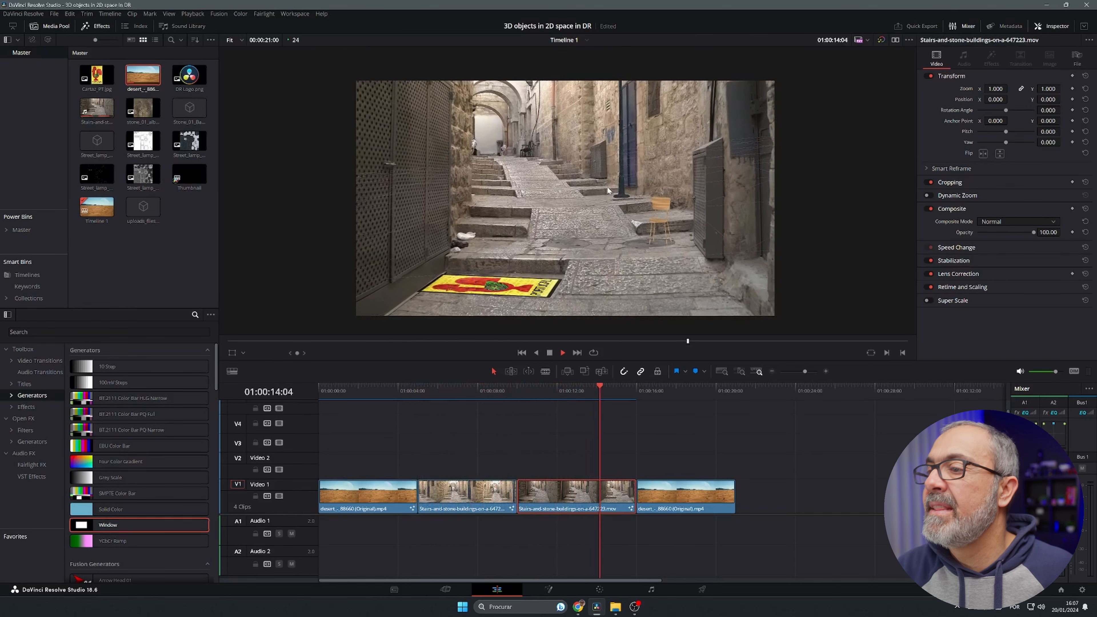
# Preview the last desert clip on the timeline and open it in the Fusion page.
pyautogui.click(640, 394)
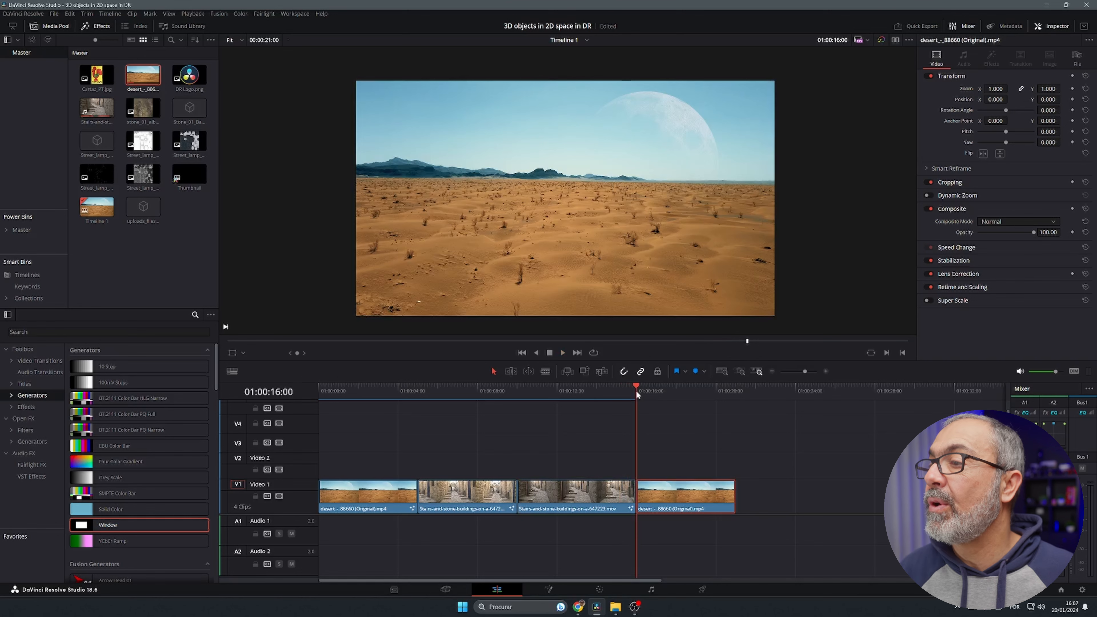
pyautogui.press('space')
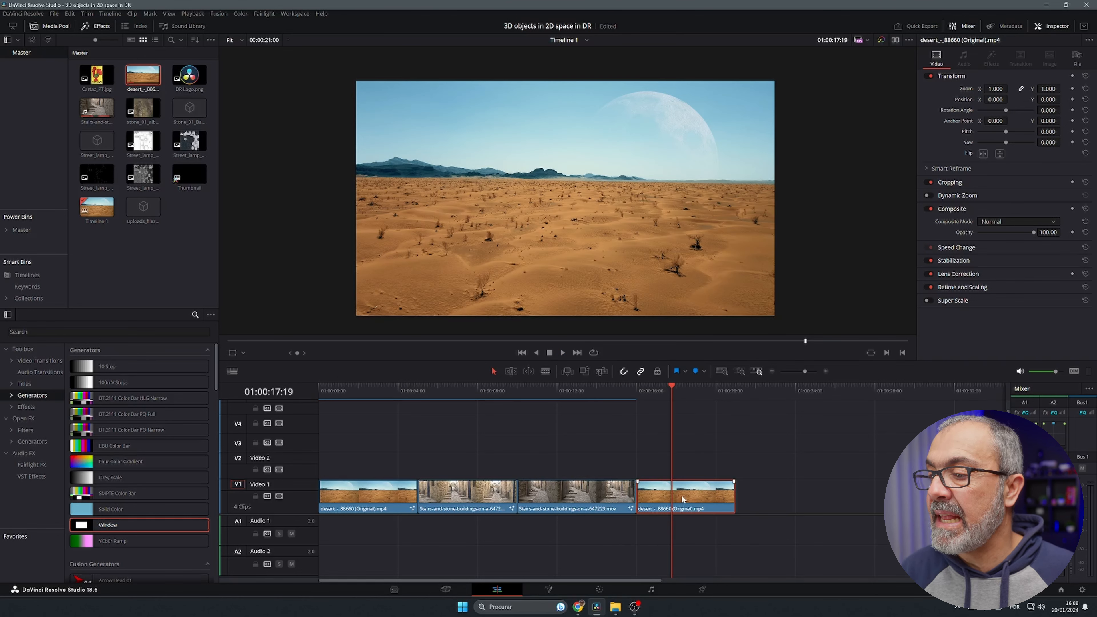
pyautogui.click(548, 590)
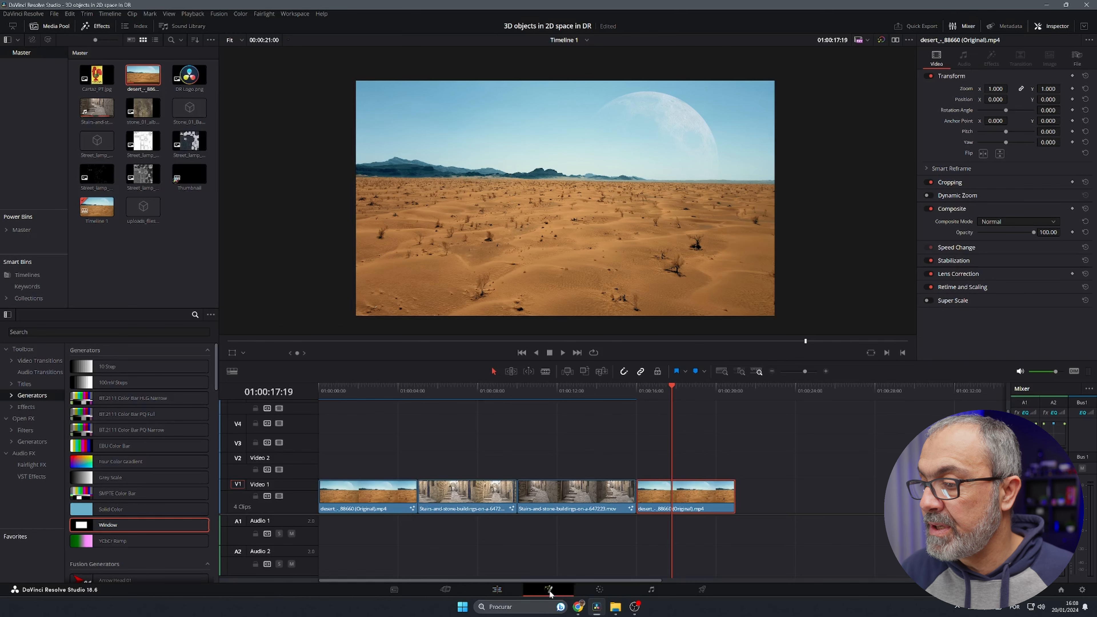
pyautogui.moveTo(587, 521); pyautogui.dragTo(753, 547)
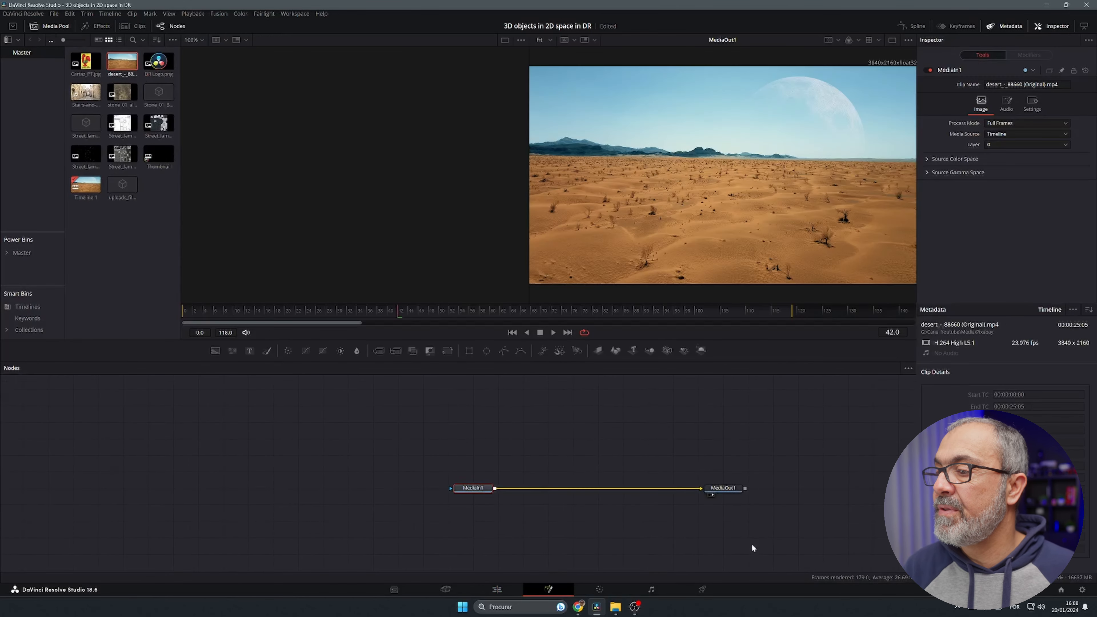
# Move MediaIn1 away from MediaOut1 and insert a Camera Tracker node midway between them.
pyautogui.moveTo(475, 488); pyautogui.dragTo(302, 489)
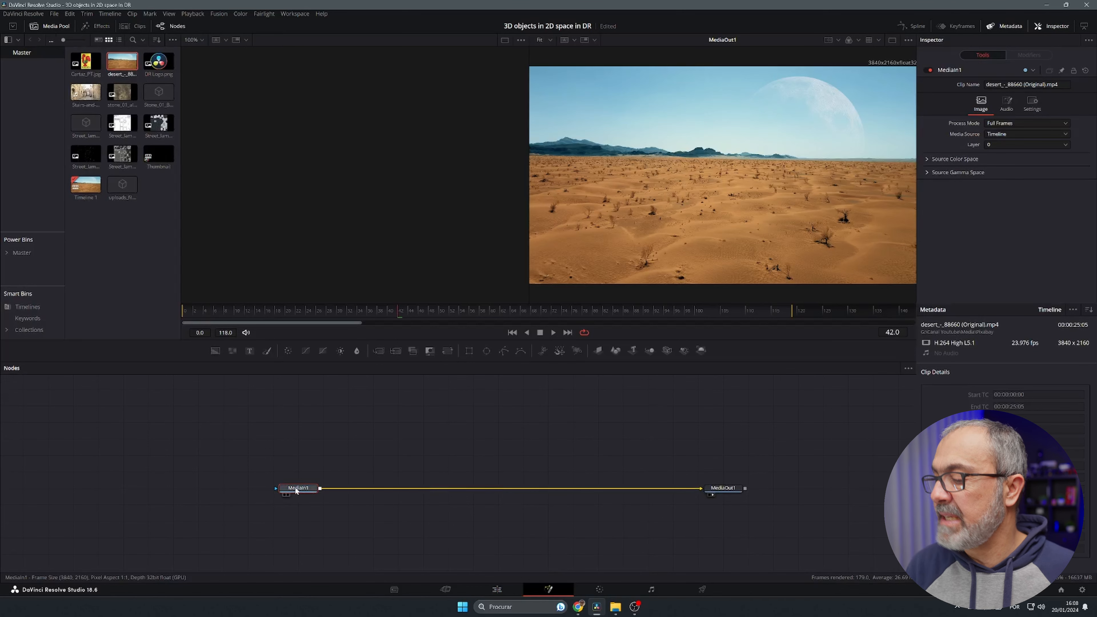
pyautogui.hotkey('shift', 'space')
pyautogui.write('camera')
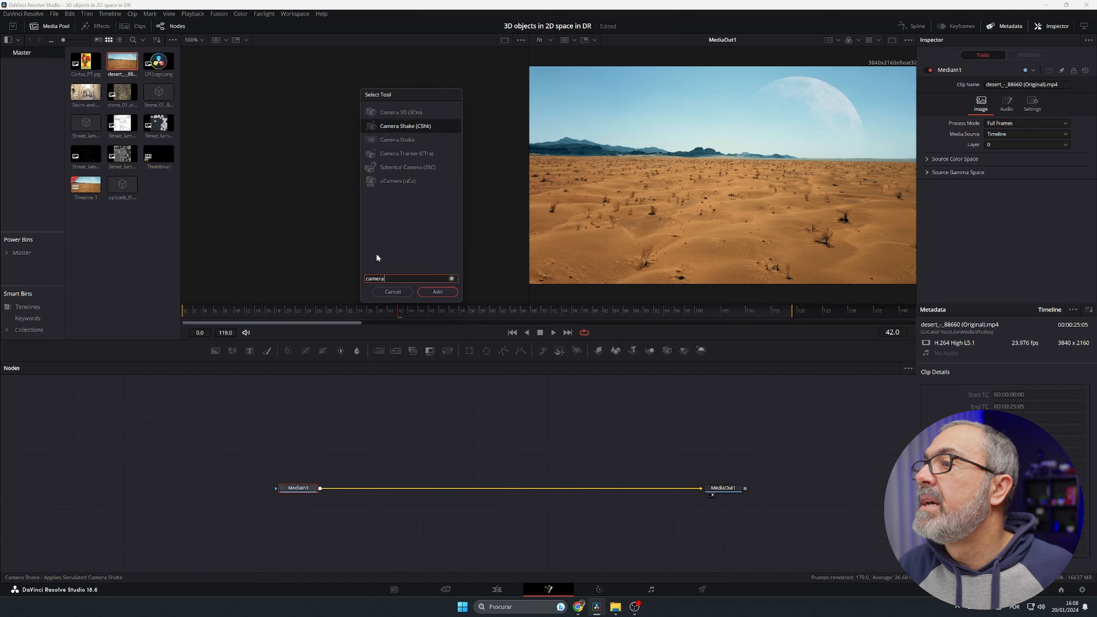
pyautogui.click(424, 153)
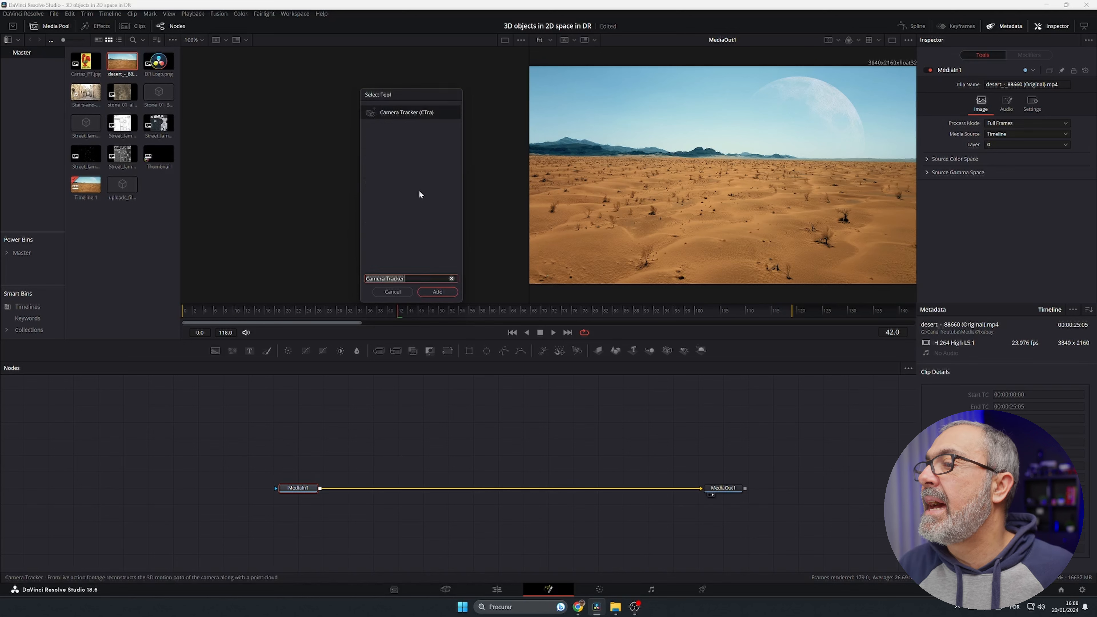
pyautogui.click(439, 292)
pyautogui.moveTo(350, 489); pyautogui.dragTo(471, 491)
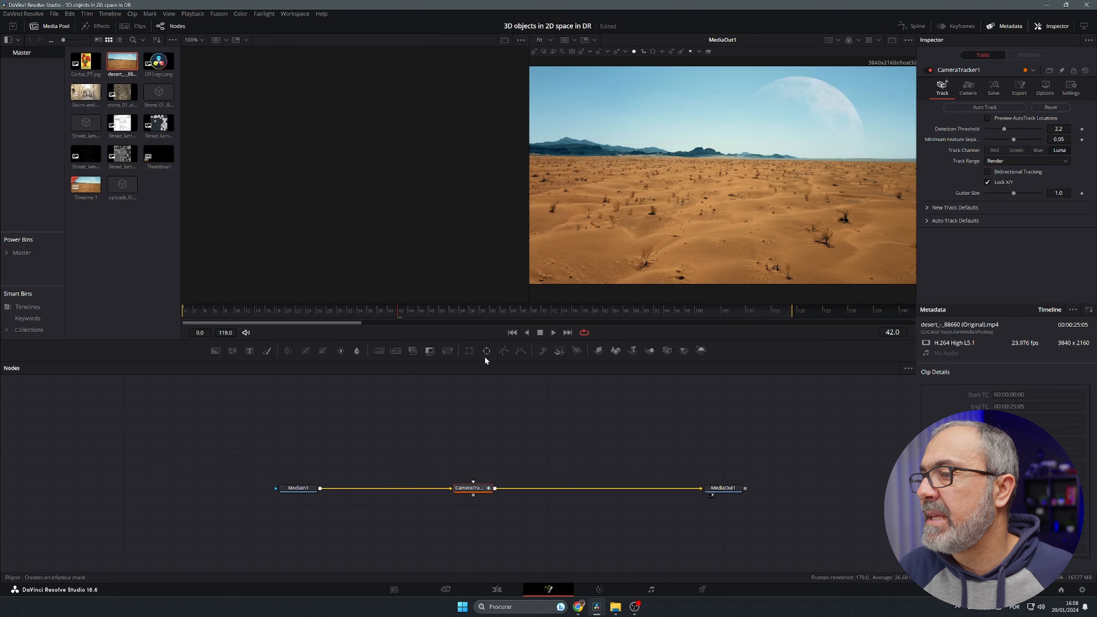
# Add a rectangle mask over the sky to the camera tracker, with width 1.0, angle -0.8 and its lower edge along the horizon.
pyautogui.moveTo(470, 352); pyautogui.dragTo(473, 482)
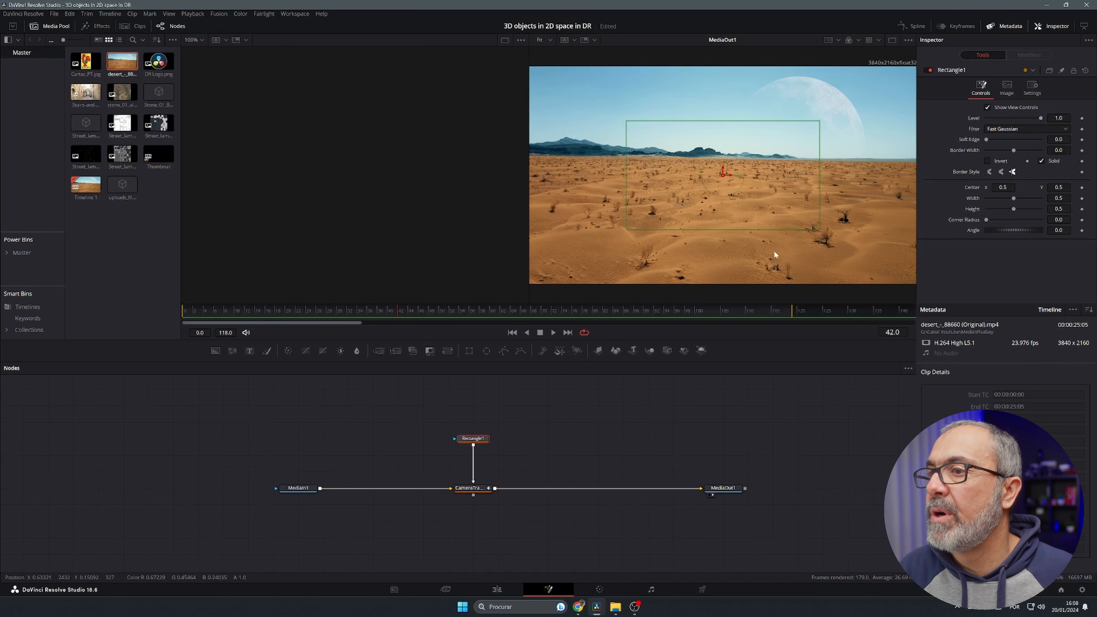
pyautogui.moveTo(723, 175); pyautogui.dragTo(723, 108)
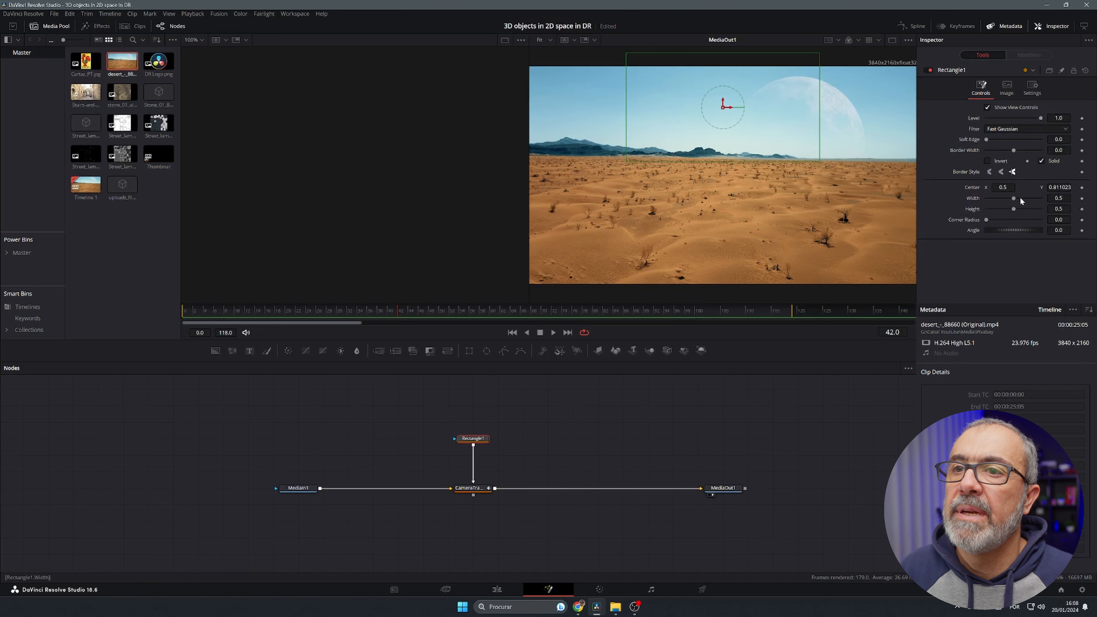
pyautogui.moveTo(1013, 198); pyautogui.dragTo(1038, 193)
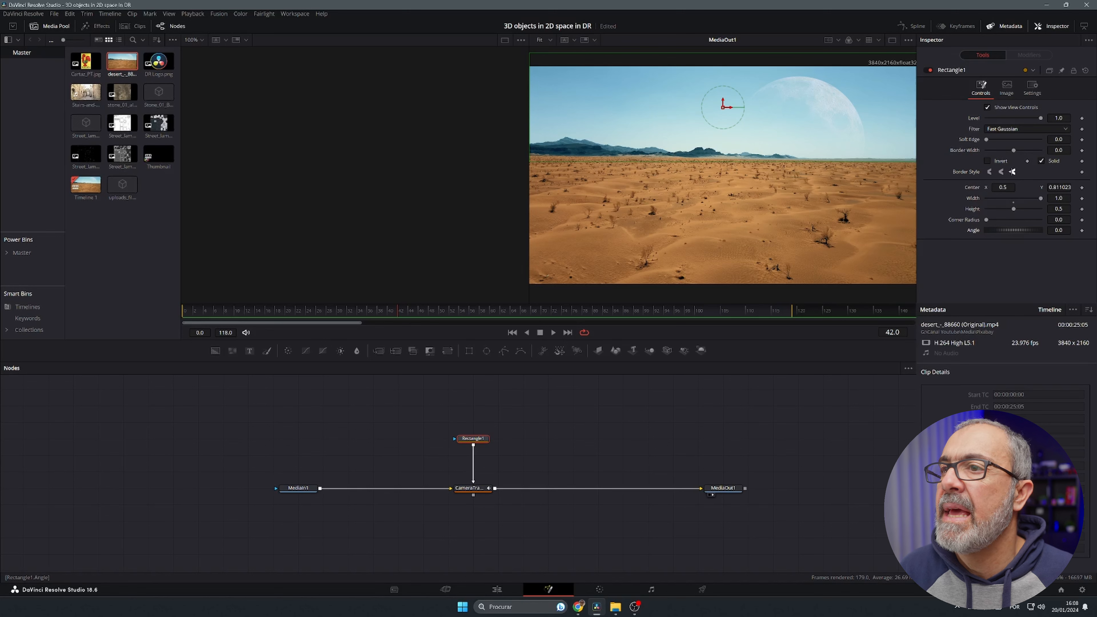
pyautogui.moveTo(1058, 231); pyautogui.dragTo(1056, 230)
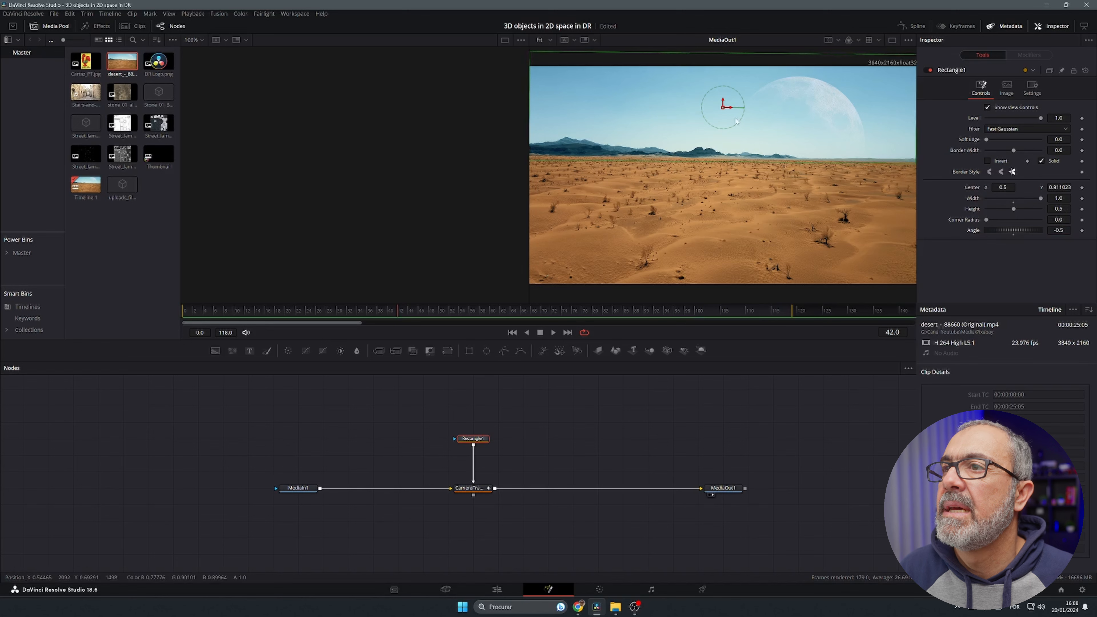
pyautogui.moveTo(727, 108); pyautogui.dragTo(724, 96)
pyautogui.moveTo(1058, 231); pyautogui.dragTo(1057, 230)
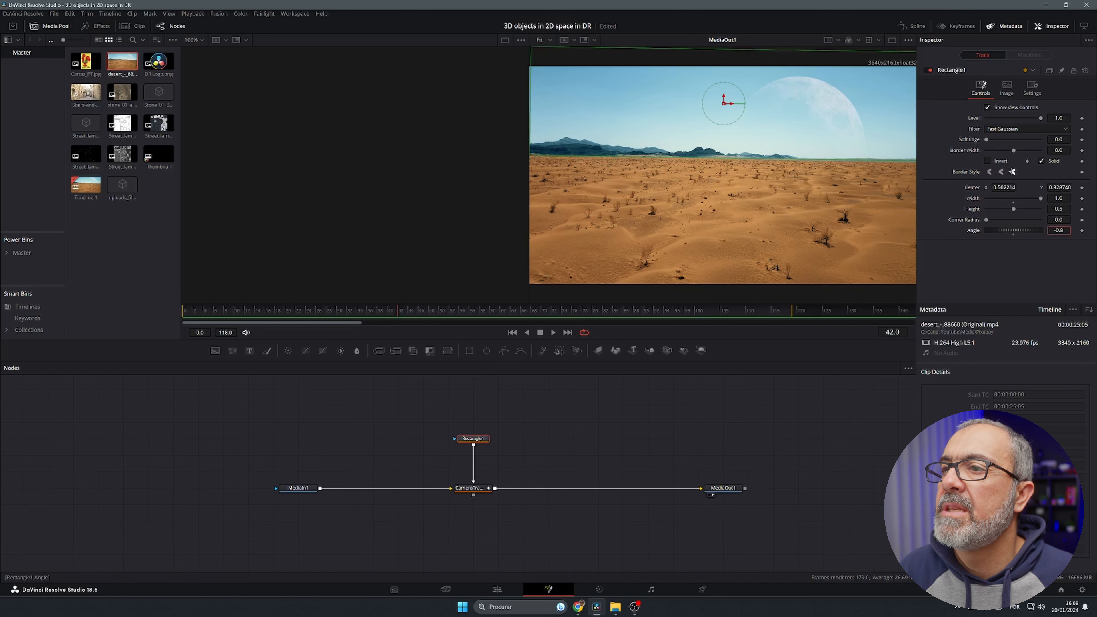
# Set the tracker's detection threshold to about 2.036 and minimum feature separation to about 0.0362, enable Bidirectional Tracking, and auto-track the clip.
pyautogui.click(477, 489)
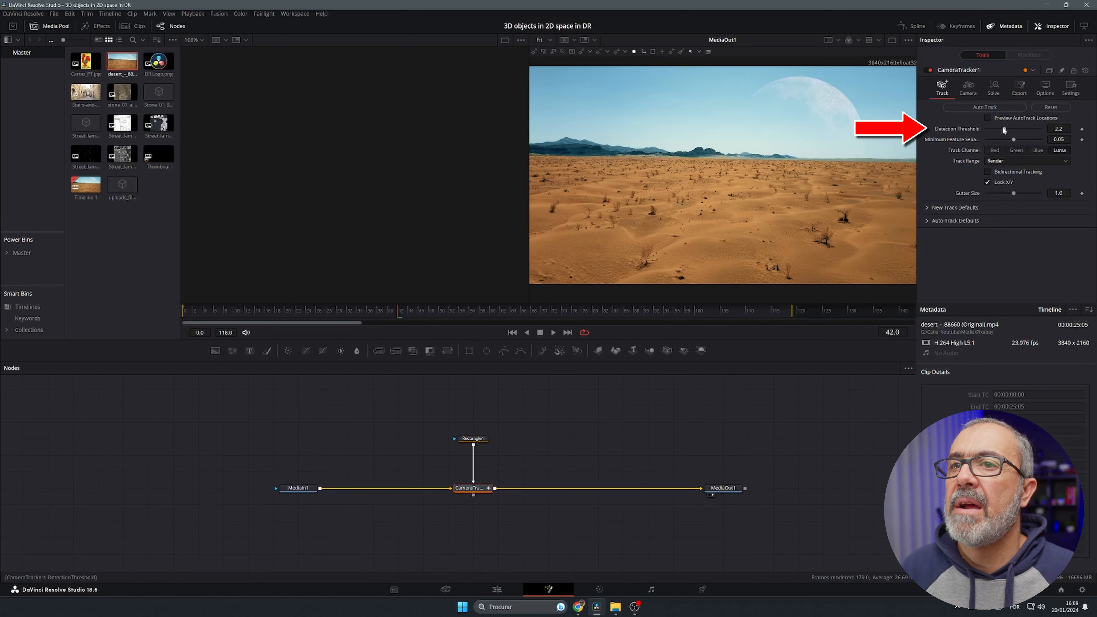
pyautogui.moveTo(1001, 127); pyautogui.dragTo(1004, 142)
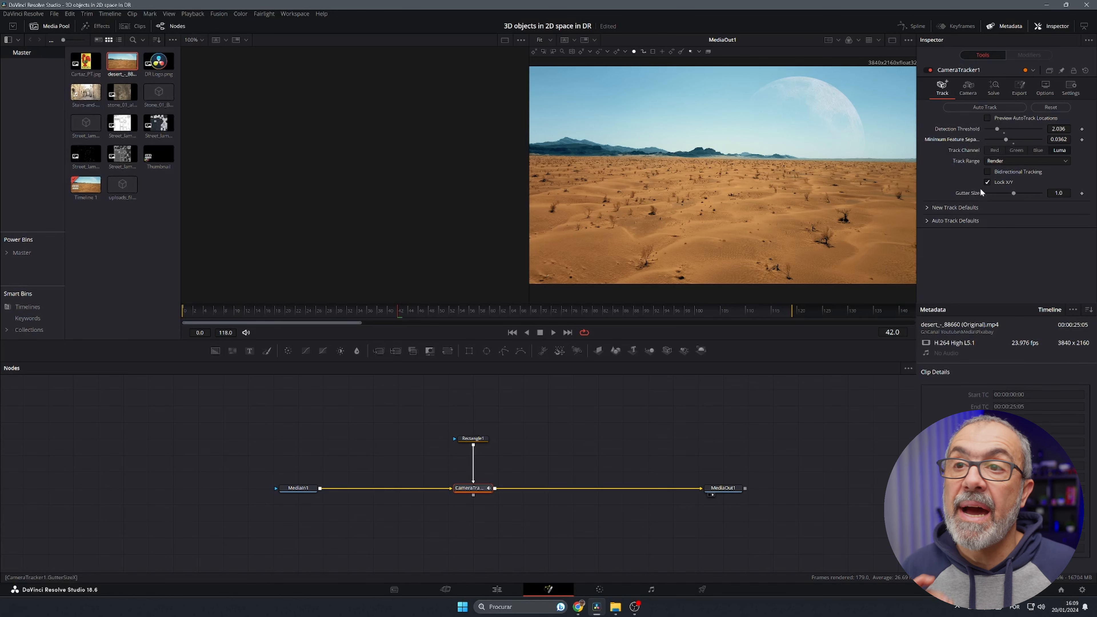
pyautogui.click(987, 172)
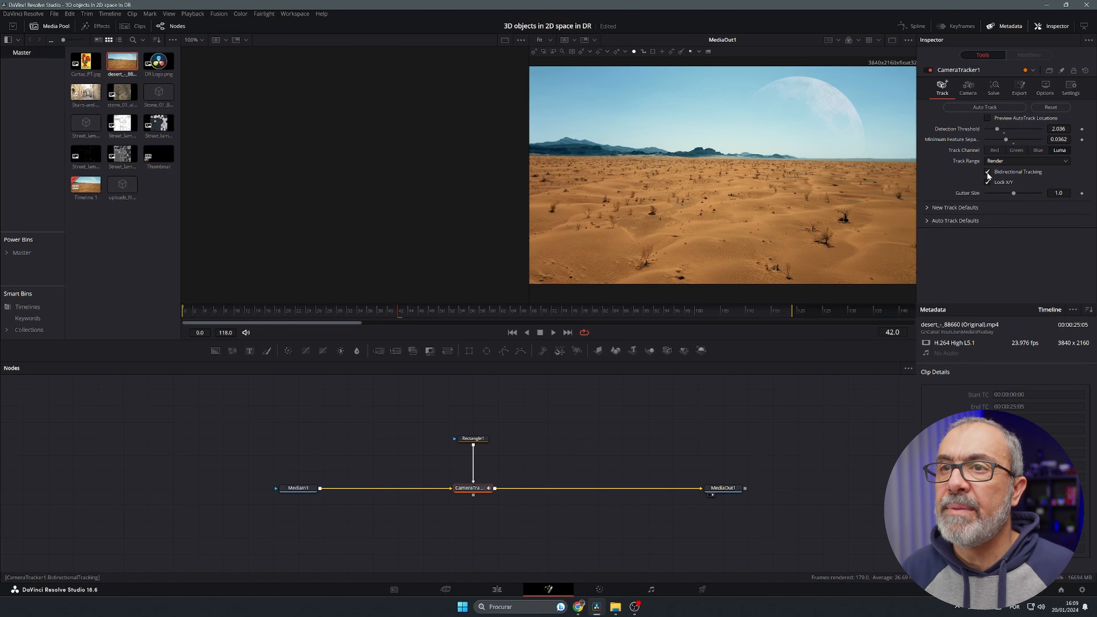
pyautogui.click(982, 108)
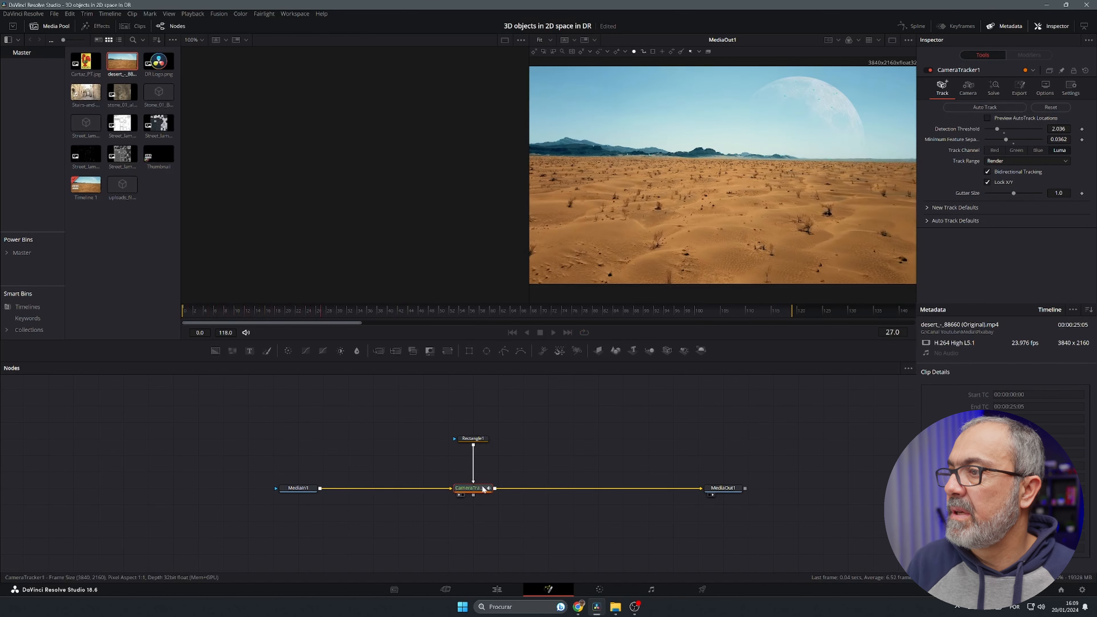
pyautogui.press('1')
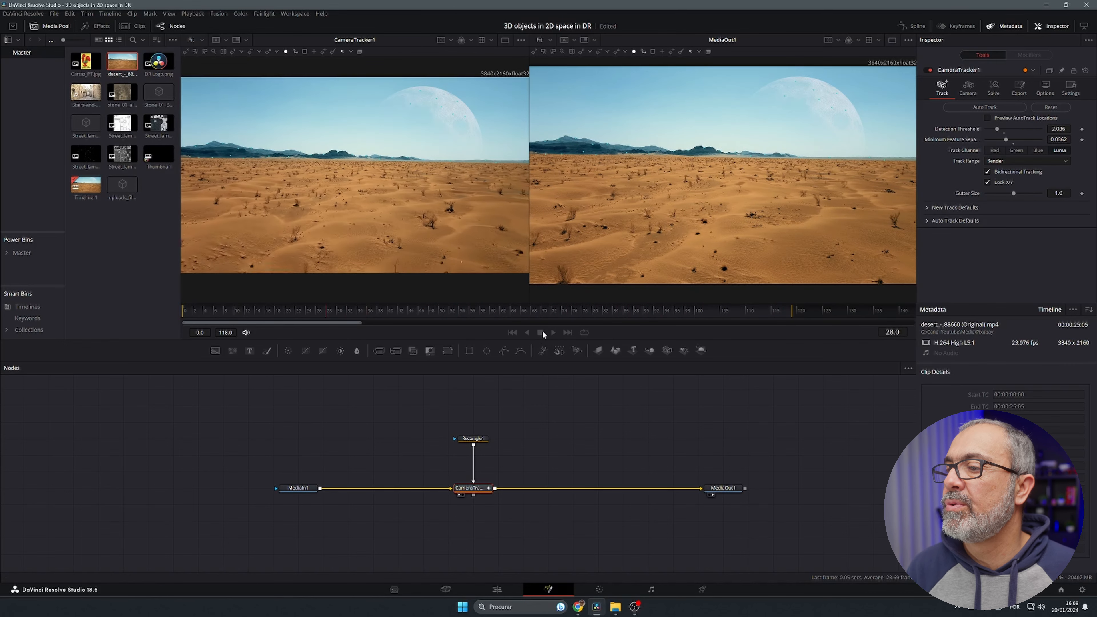
# Invert the rectangle mask so only the ground is tracked, and run the camera tracker's Auto Track again.
pyautogui.click(483, 439)
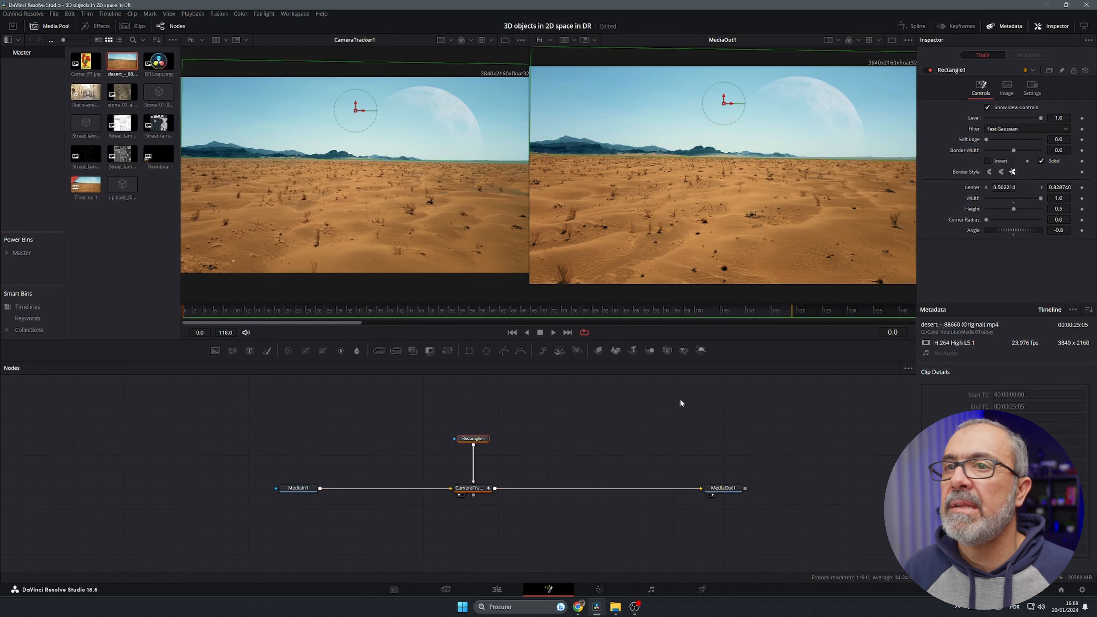
pyautogui.click(989, 161)
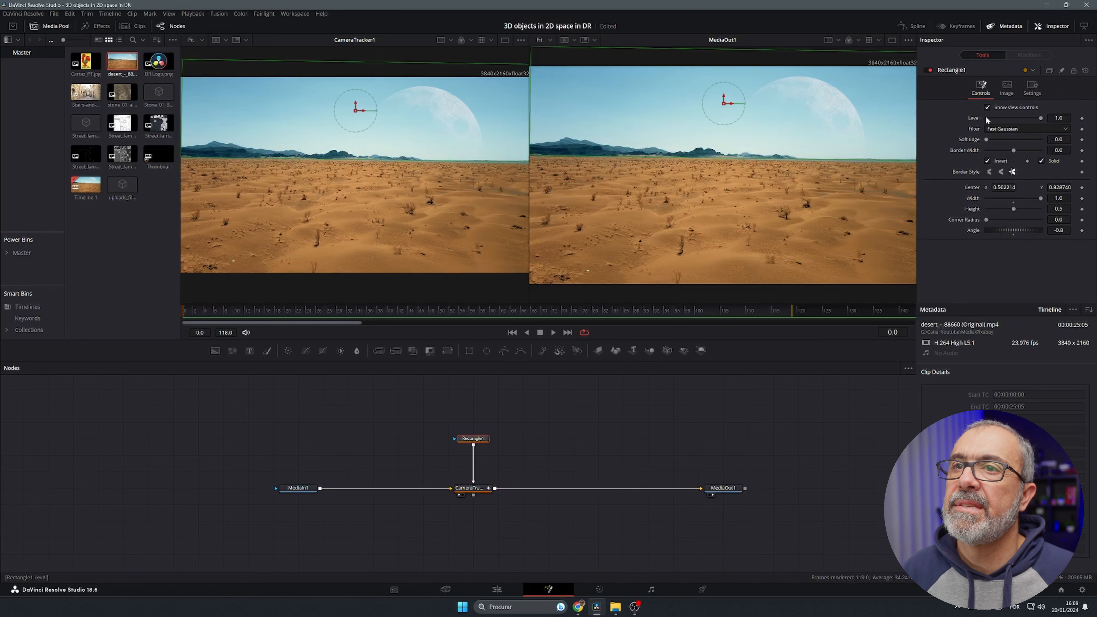
pyautogui.click(477, 489)
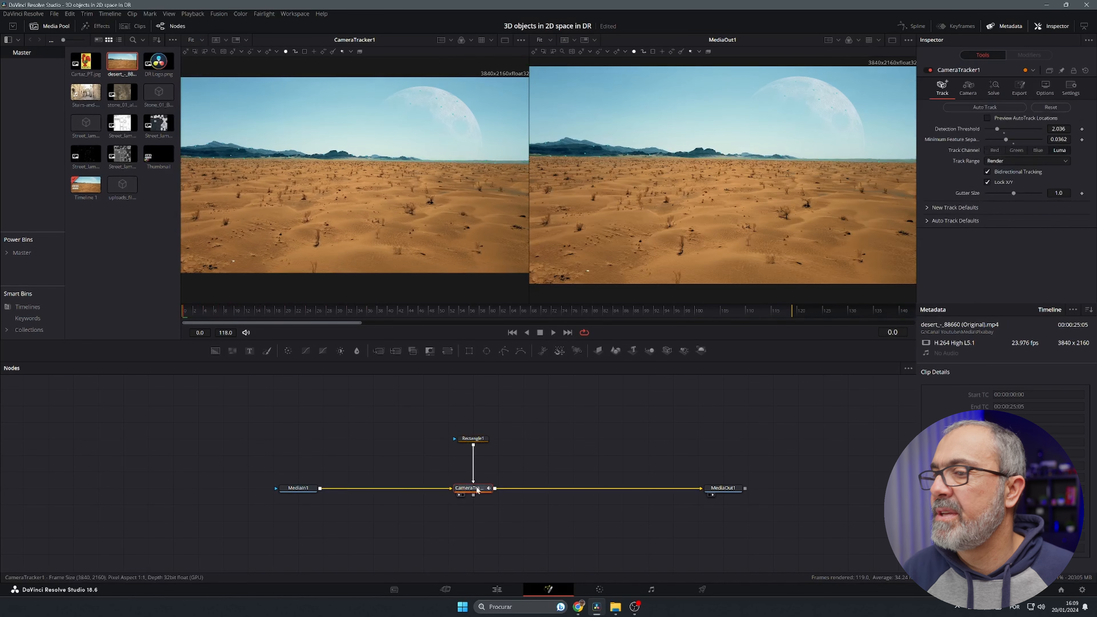
pyautogui.click(983, 106)
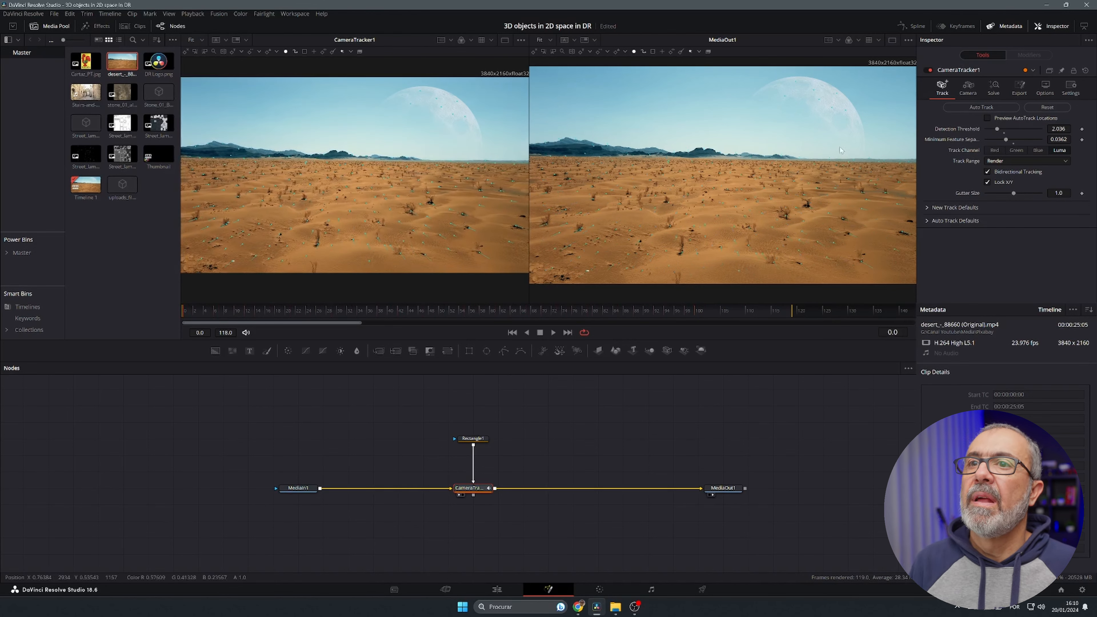
# Review the tracker's camera settings and solve the camera motion with the default track filters.
pyautogui.click(972, 91)
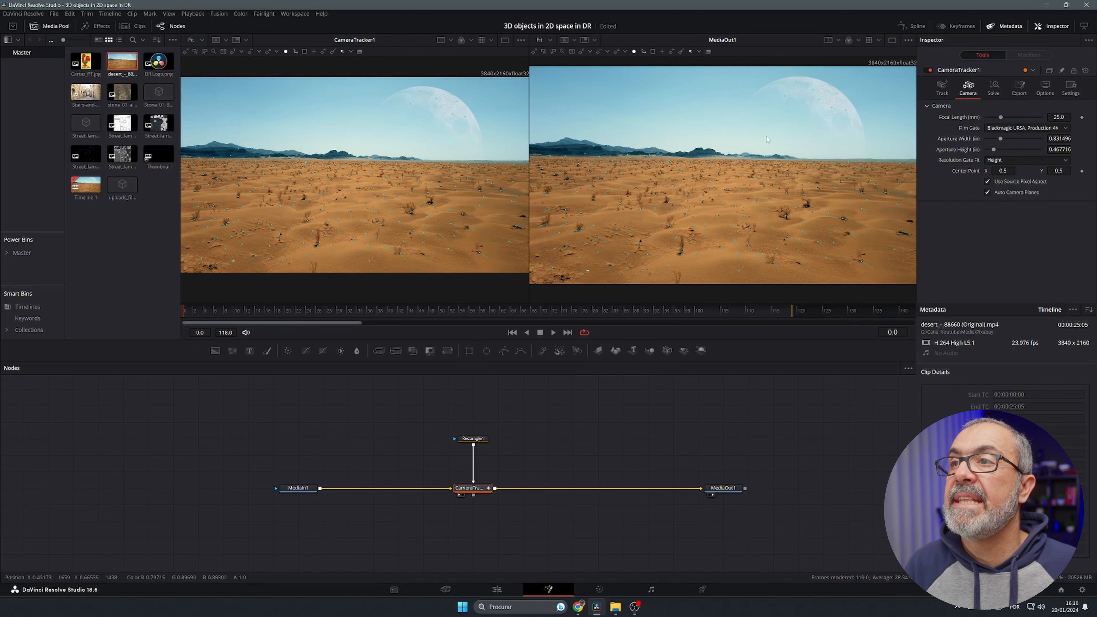
pyautogui.click(992, 91)
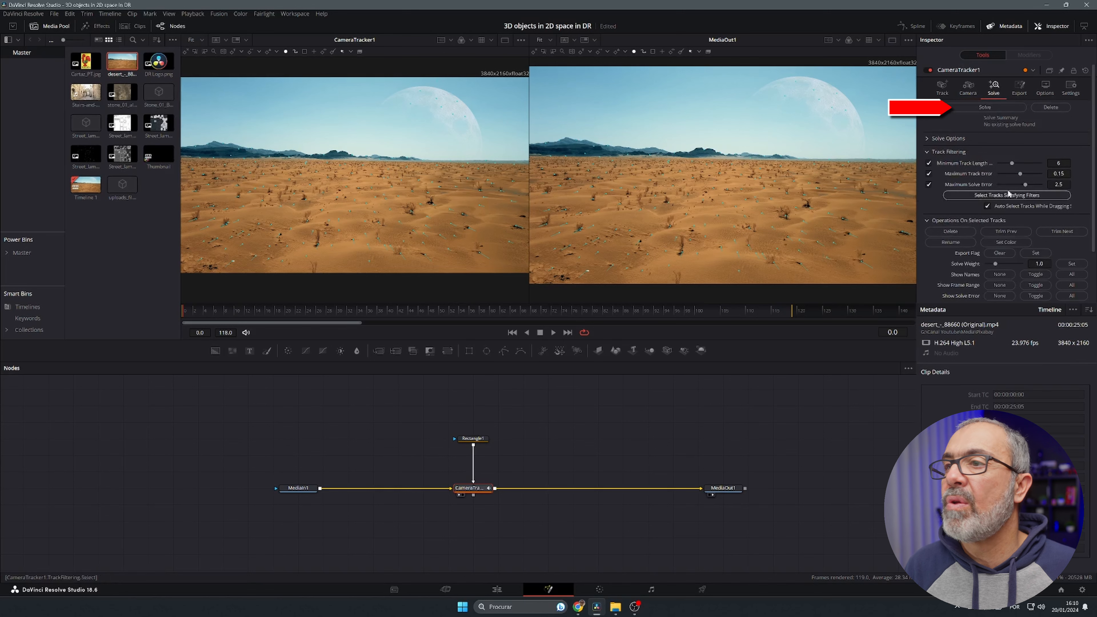
pyautogui.click(986, 105)
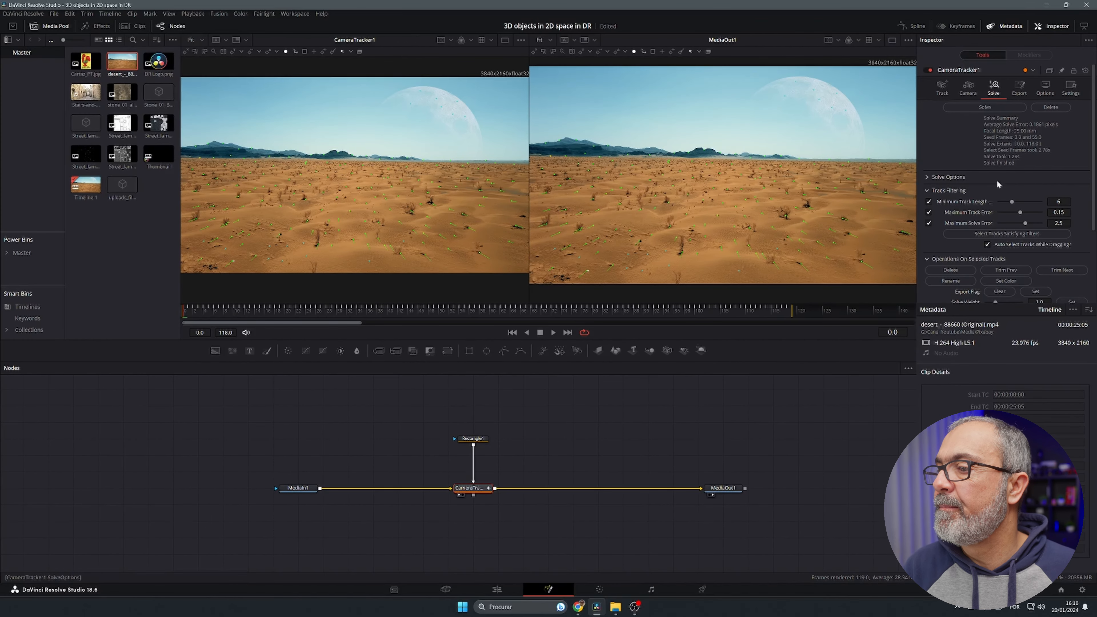
# Set the tracker's 3D scene transform to Unaligned and set the origin from a ground tracking point near the image centre at frame 118.
pyautogui.click(1019, 87)
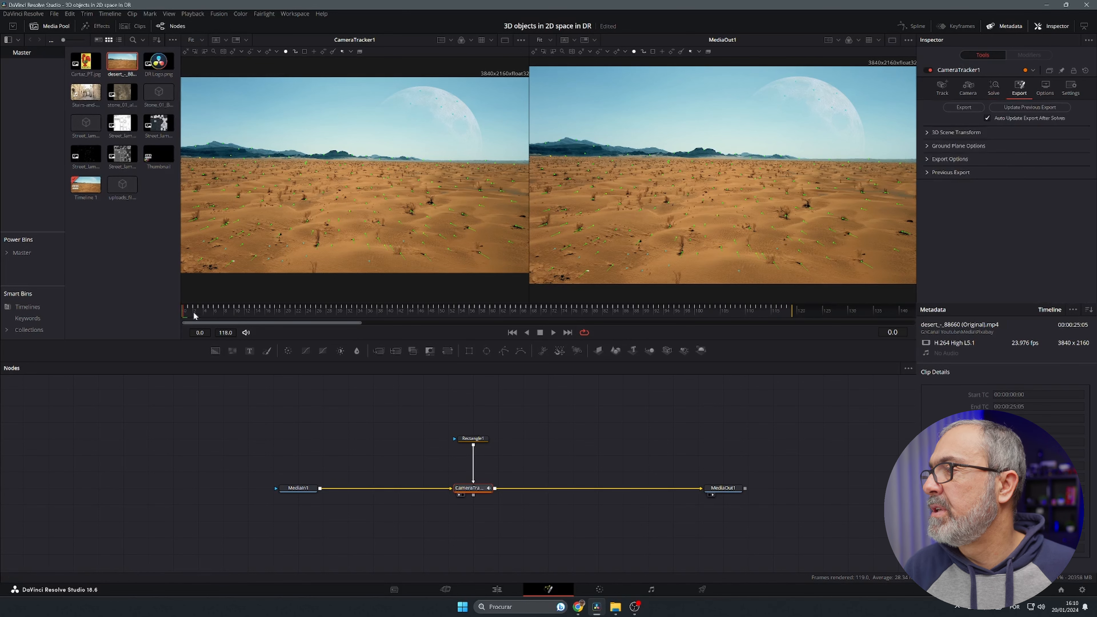
pyautogui.moveTo(194, 315); pyautogui.dragTo(791, 316)
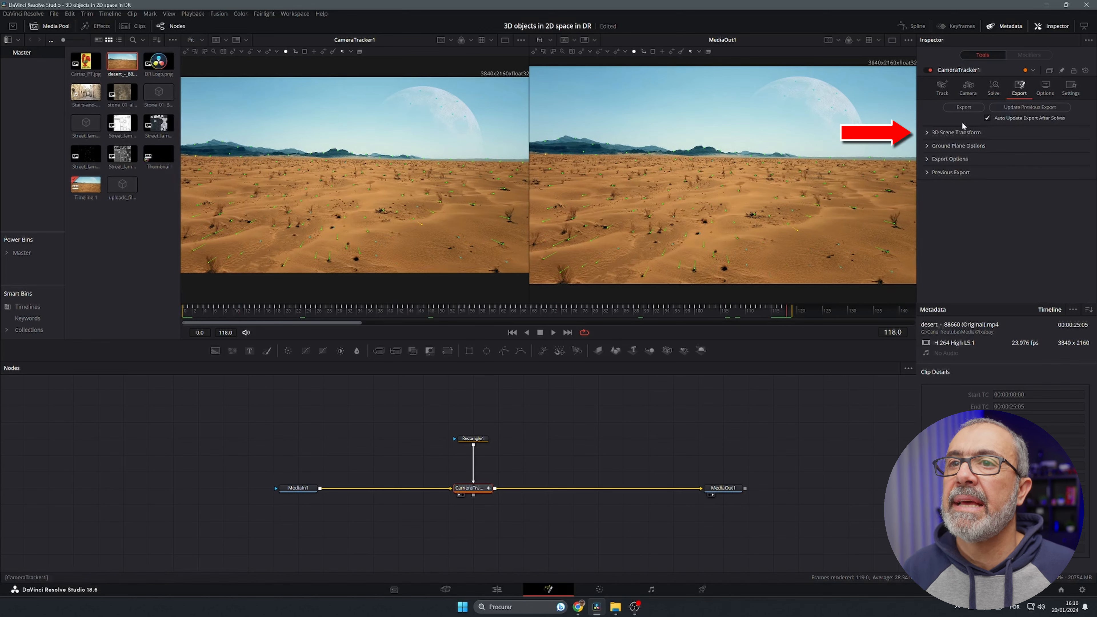
pyautogui.click(927, 133)
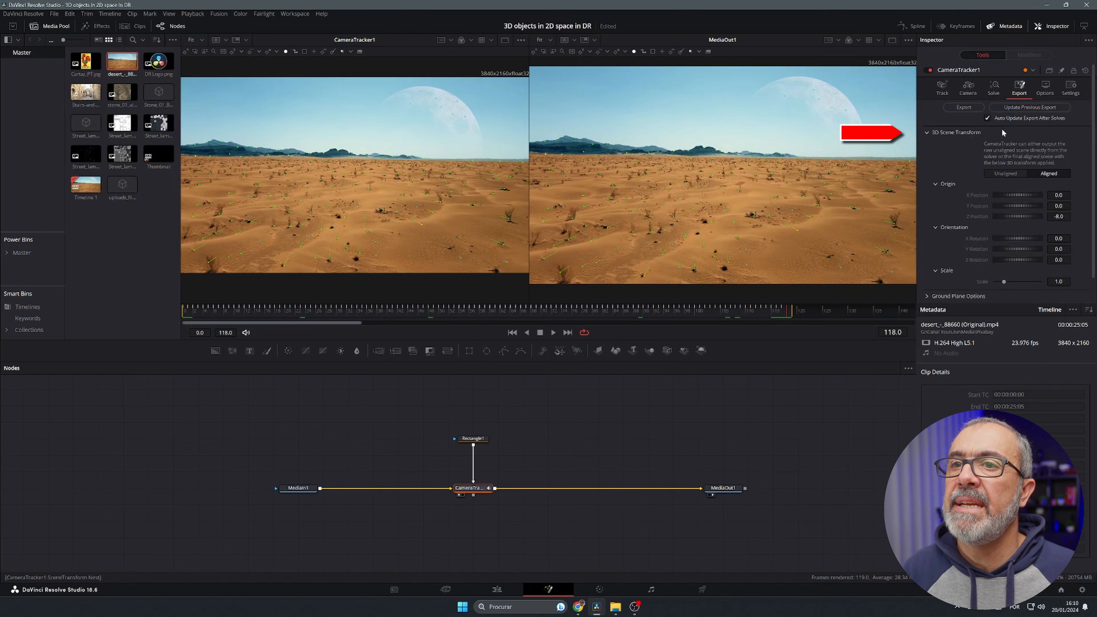
pyautogui.click(1004, 174)
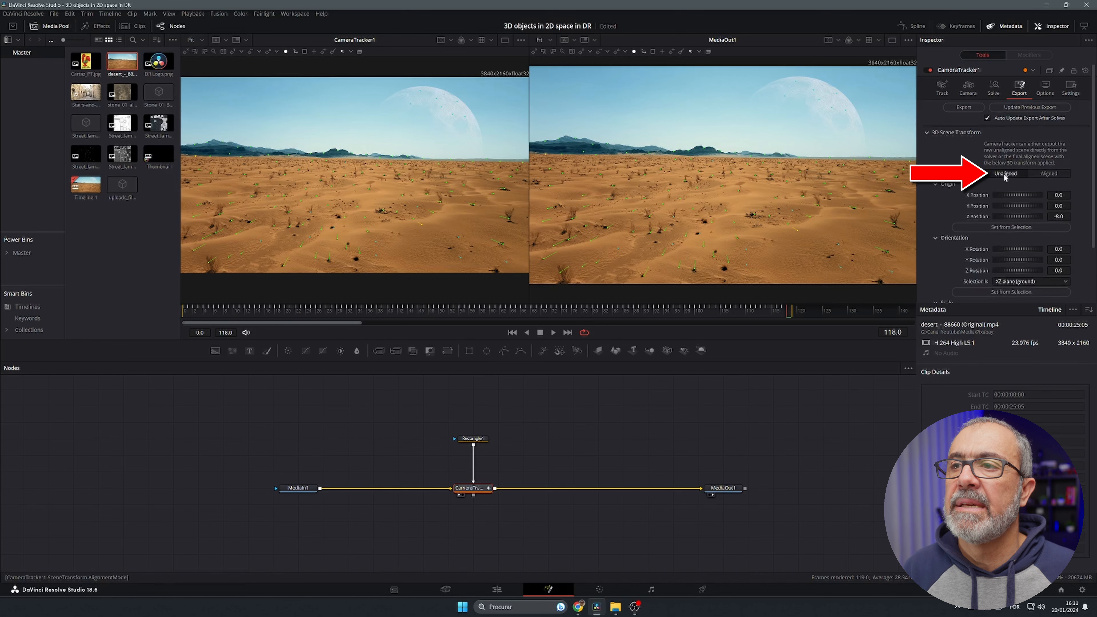
pyautogui.moveTo(726, 172)
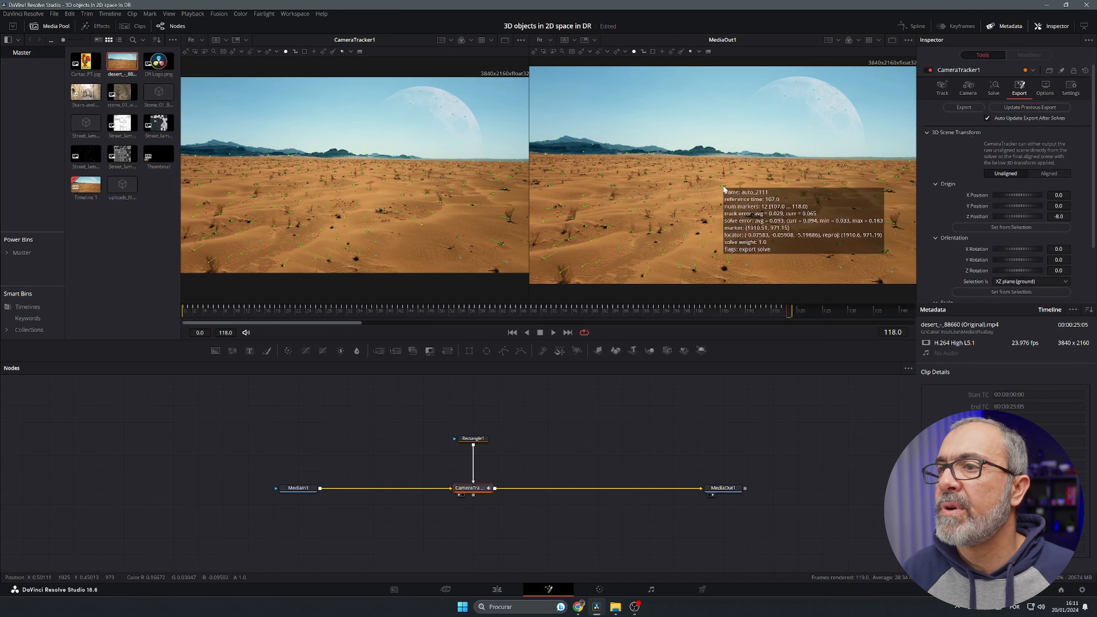
pyautogui.click(1009, 227)
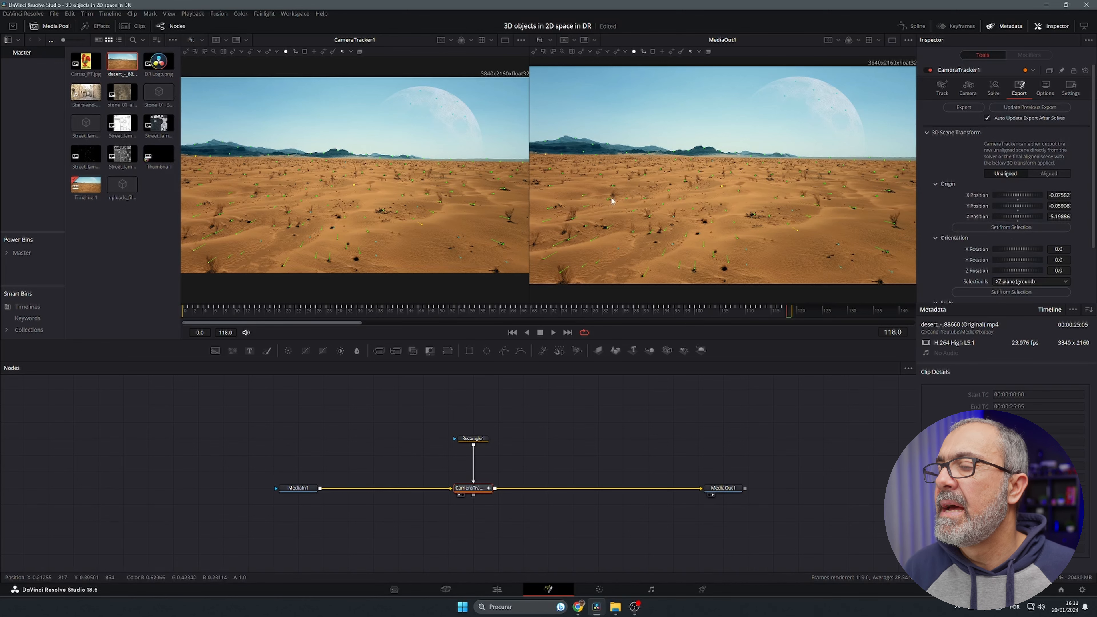
# Set the scene orientation from all the ground tracking points at frame 2 as XZ plane (ground), and export the solved 3D scene.
pyautogui.moveTo(566, 168); pyautogui.dragTo(901, 276)
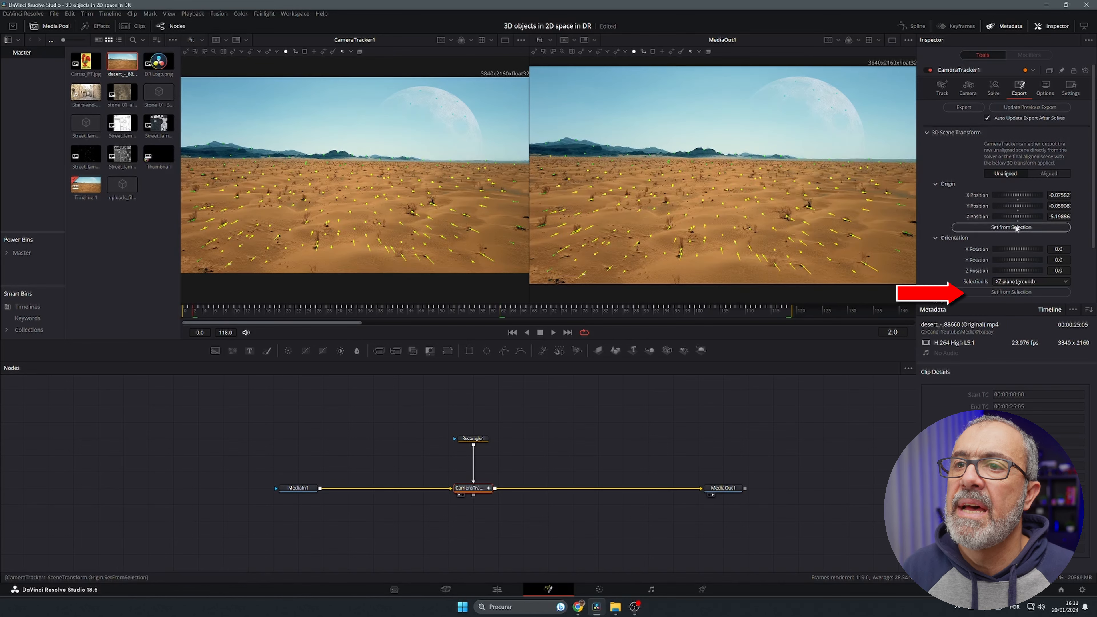
pyautogui.click(1015, 293)
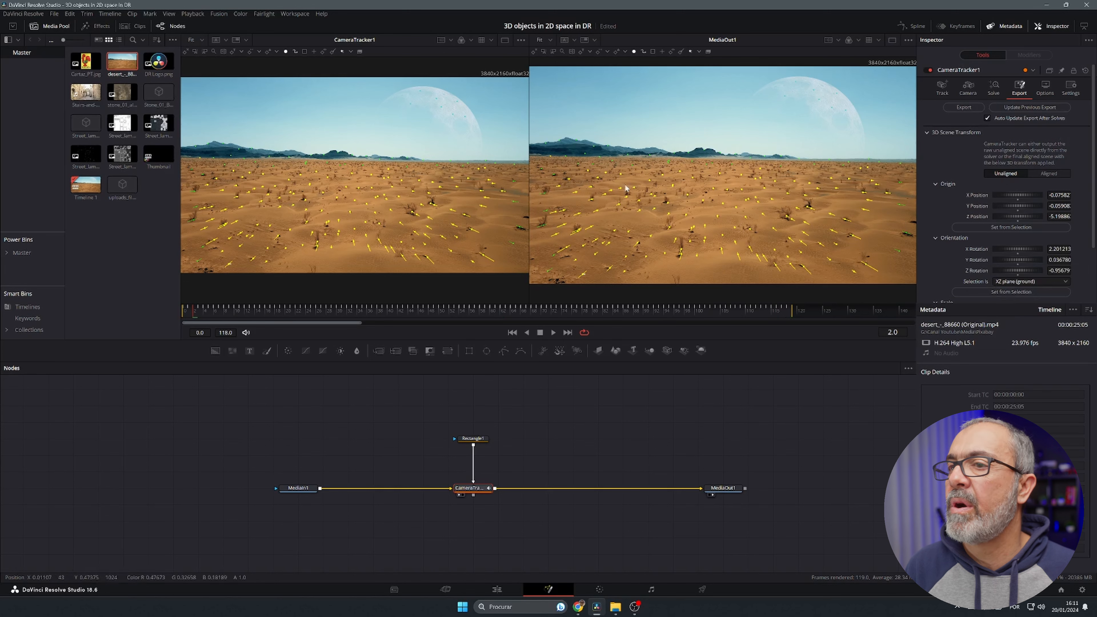
pyautogui.scroll(-3, 954, 246)
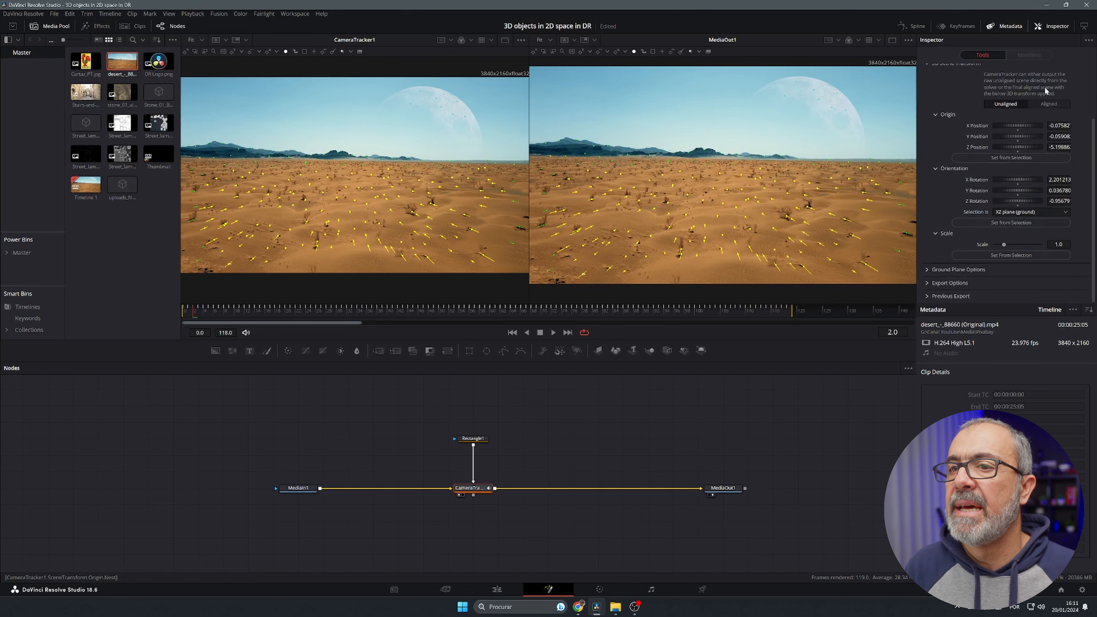
pyautogui.scroll(3, 961, 115)
pyautogui.click(962, 108)
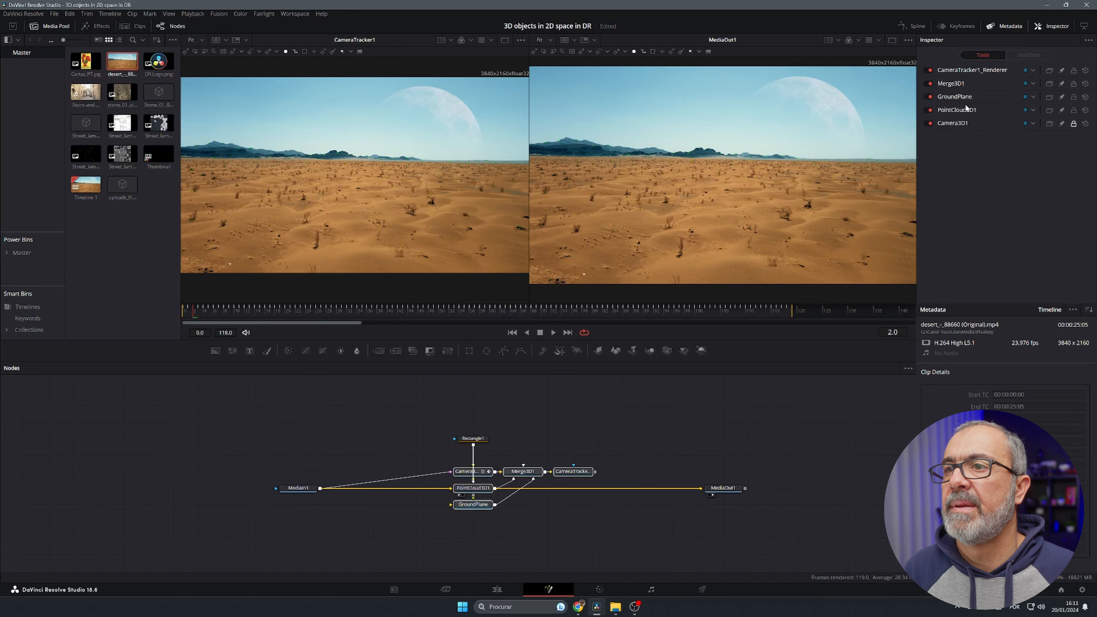
# Move the exported 3D scene nodes above the main flow, Rectangle1 closer to the camera tracker, and GroundPlane beneath the renderer node.
pyautogui.moveTo(525, 471); pyautogui.dragTo(450, 405)
pyautogui.moveTo(474, 439); pyautogui.dragTo(474, 465)
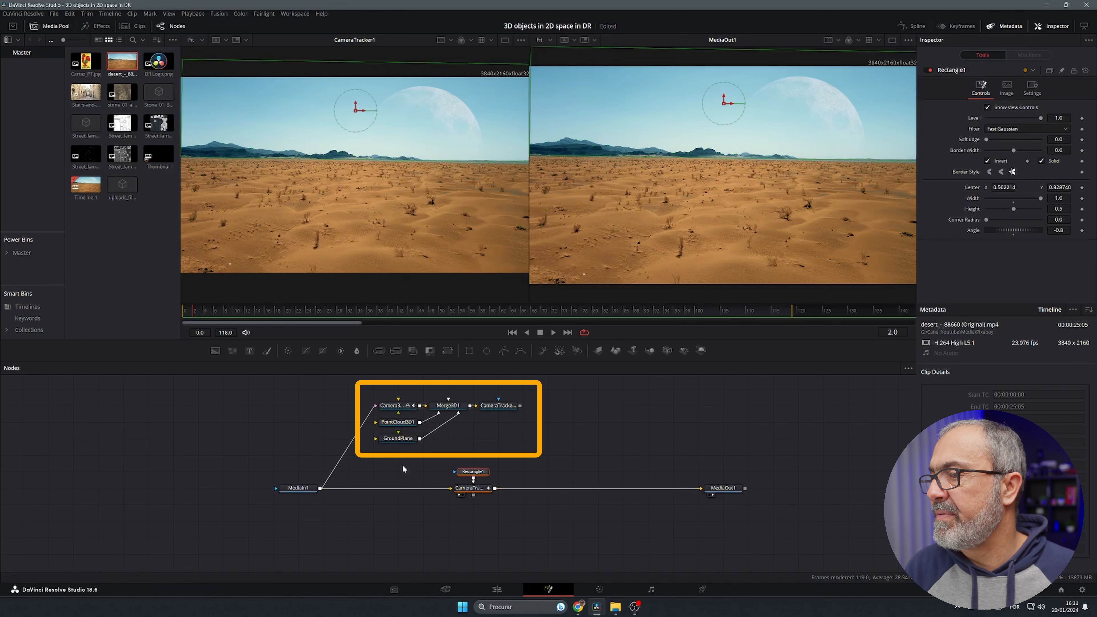
pyautogui.moveTo(397, 438); pyautogui.dragTo(498, 422)
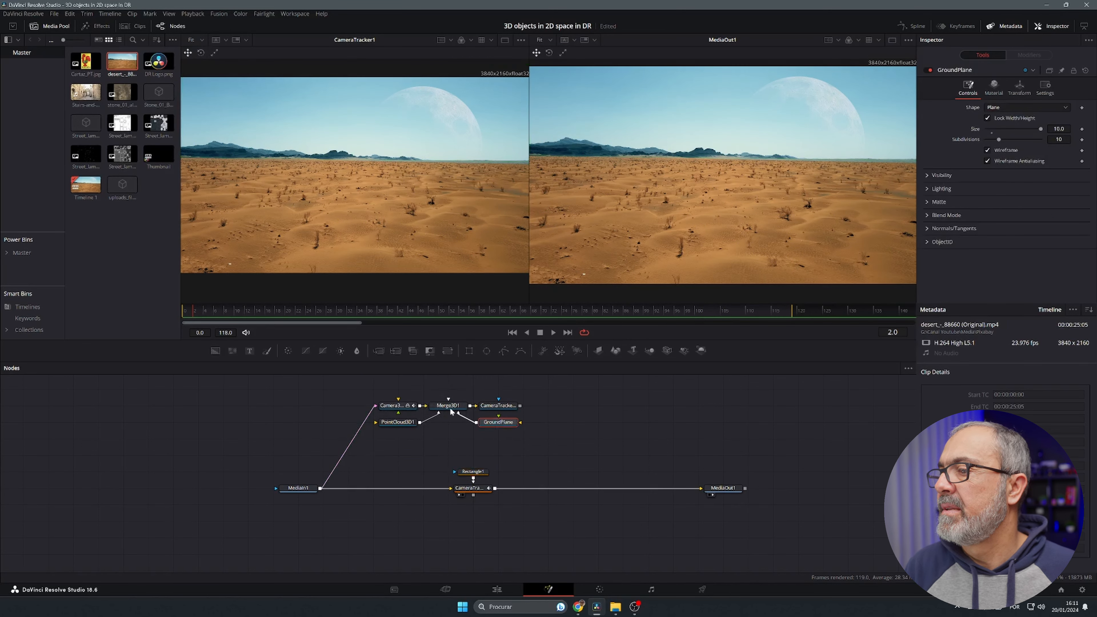
pyautogui.click(393, 422)
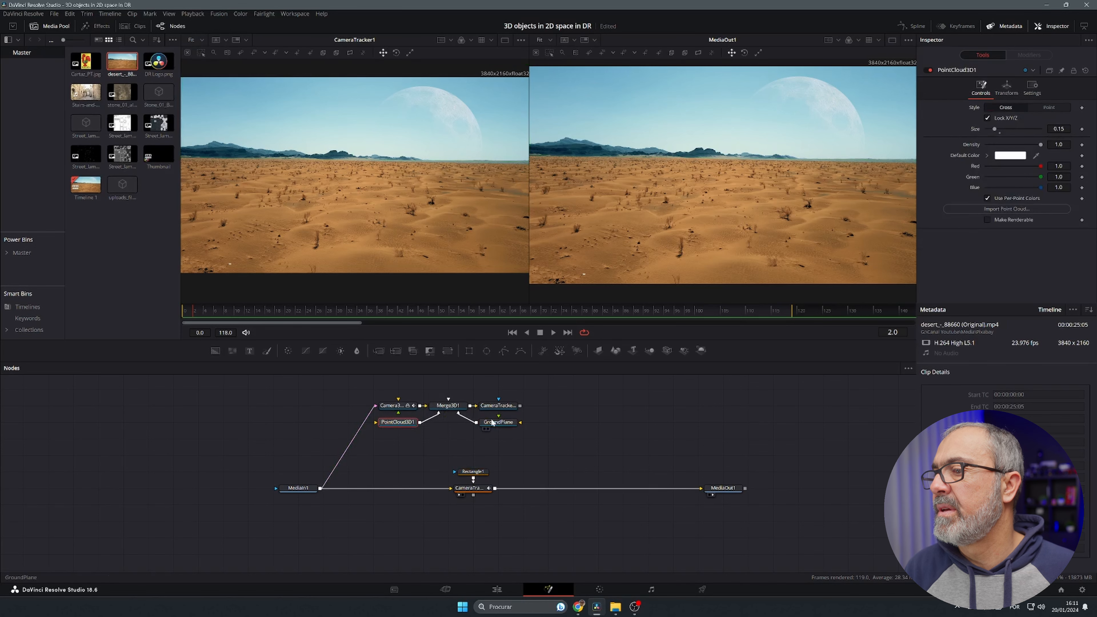
pyautogui.click(500, 405)
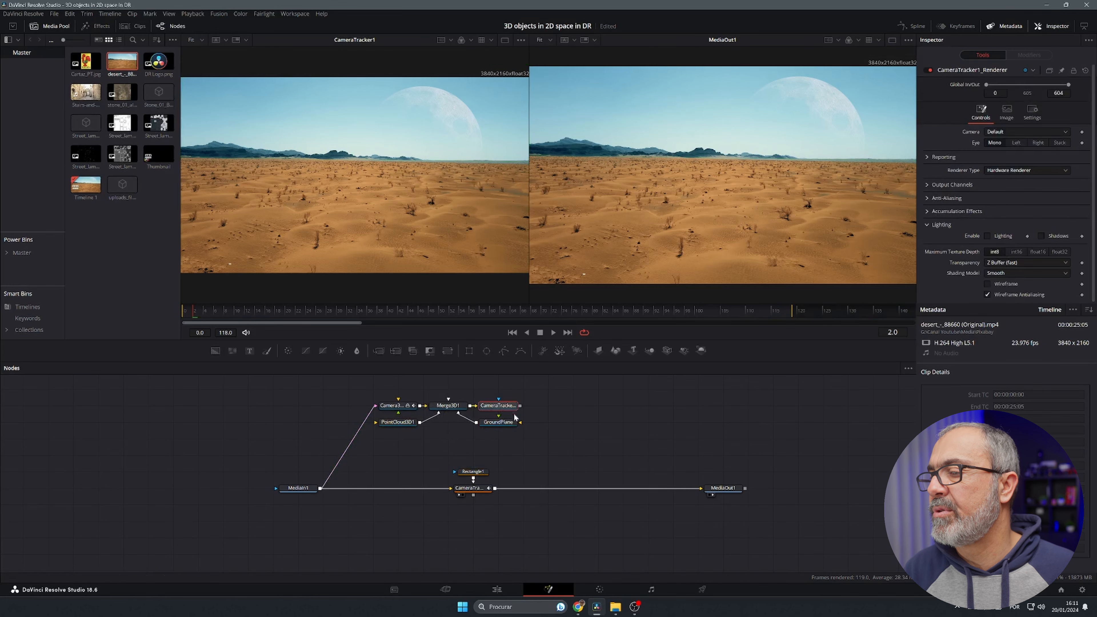
# Merge the 3D renderer's output over the footage before MediaOut1, and add pipe routers to straighten the renderer's and Camera3D1's connection lines.
pyautogui.moveTo(520, 406); pyautogui.dragTo(676, 489)
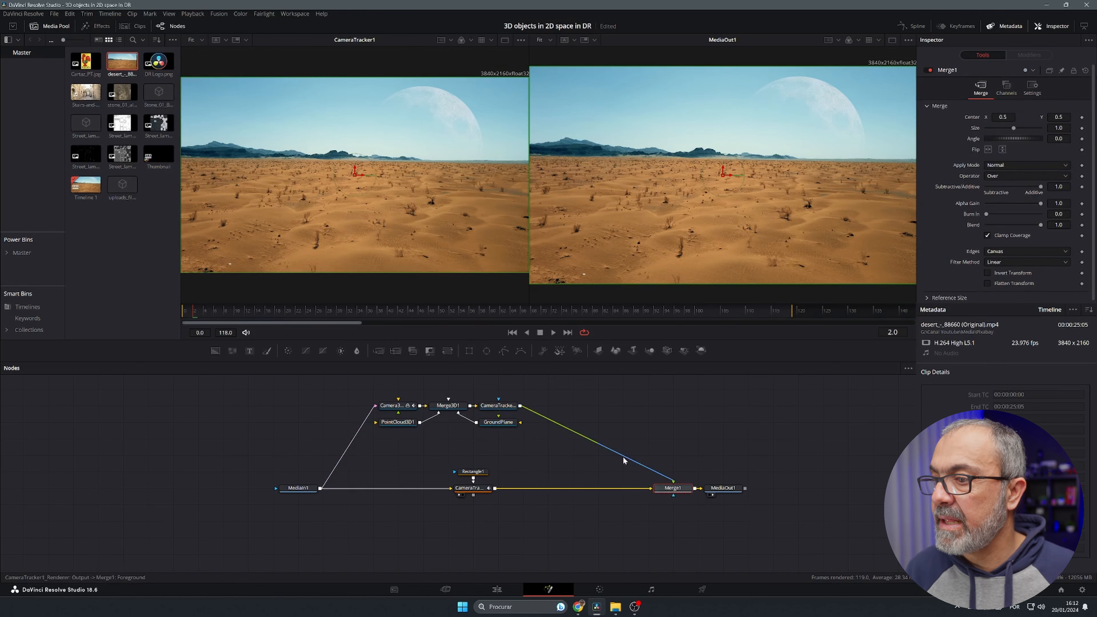
pyautogui.keyDown('alt'); pyautogui.click(601, 443); pyautogui.keyUp('alt')
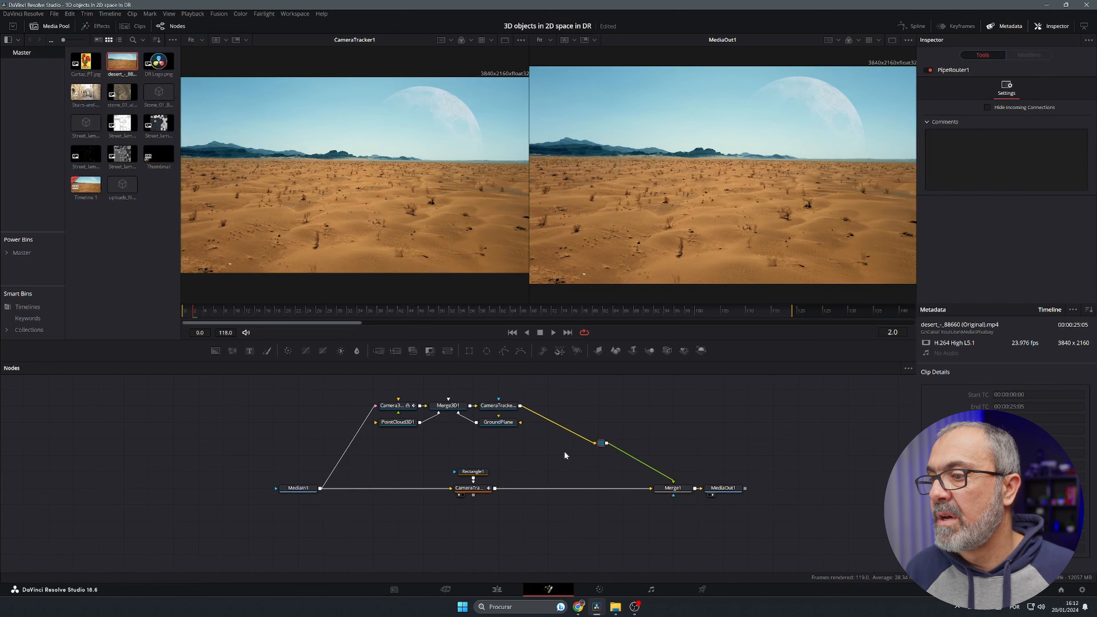
pyautogui.moveTo(600, 442); pyautogui.dragTo(674, 404)
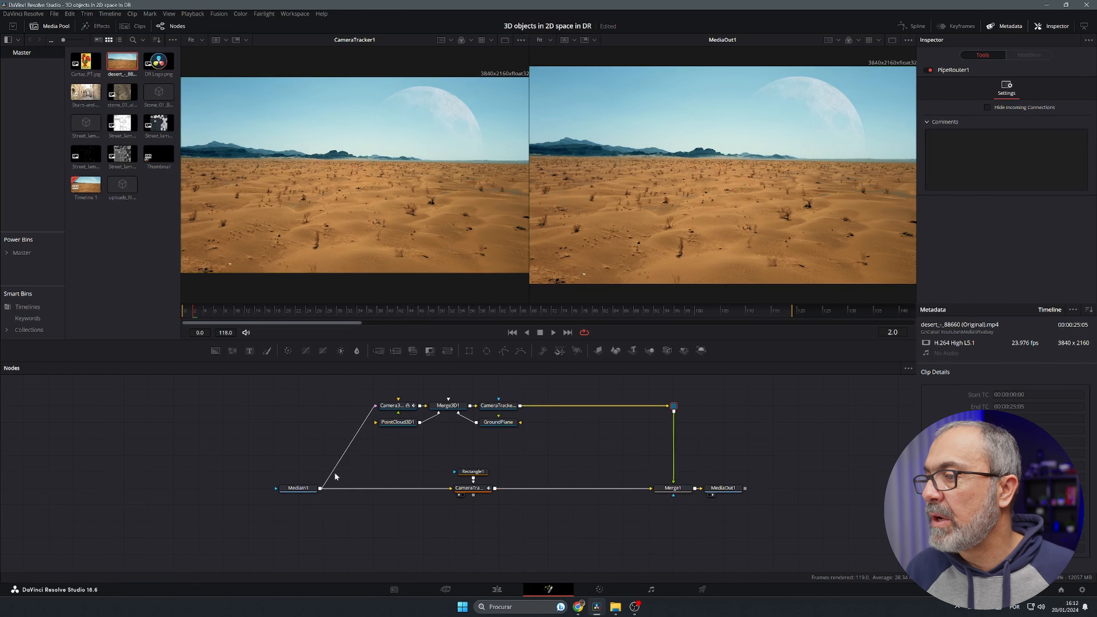
pyautogui.keyDown('alt'); pyautogui.click(347, 447); pyautogui.keyUp('alt')
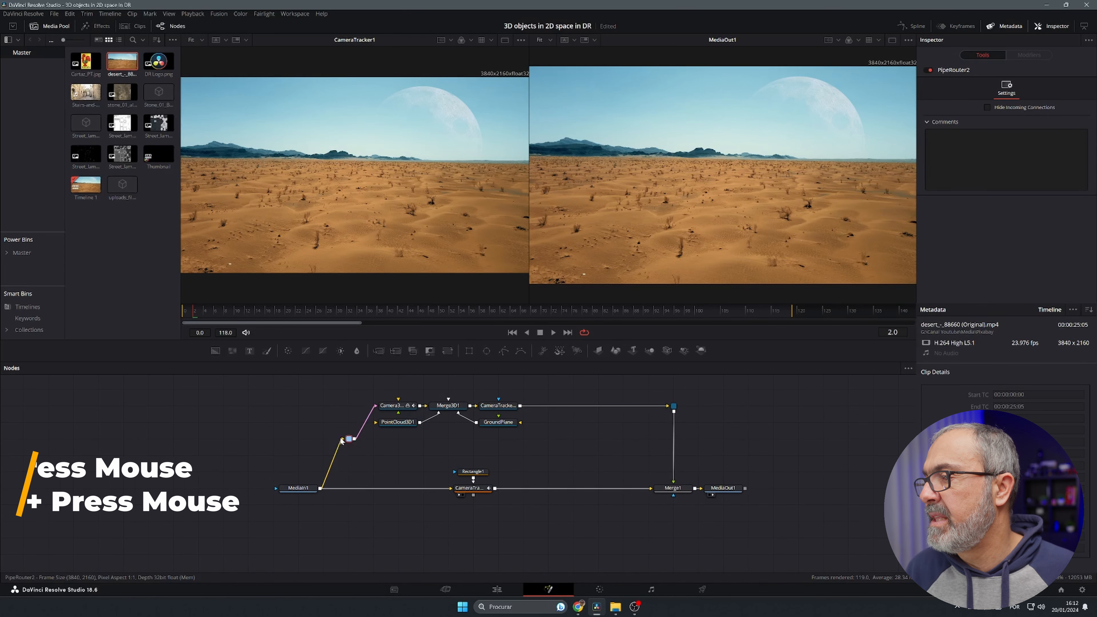
pyautogui.moveTo(342, 440); pyautogui.dragTo(326, 411)
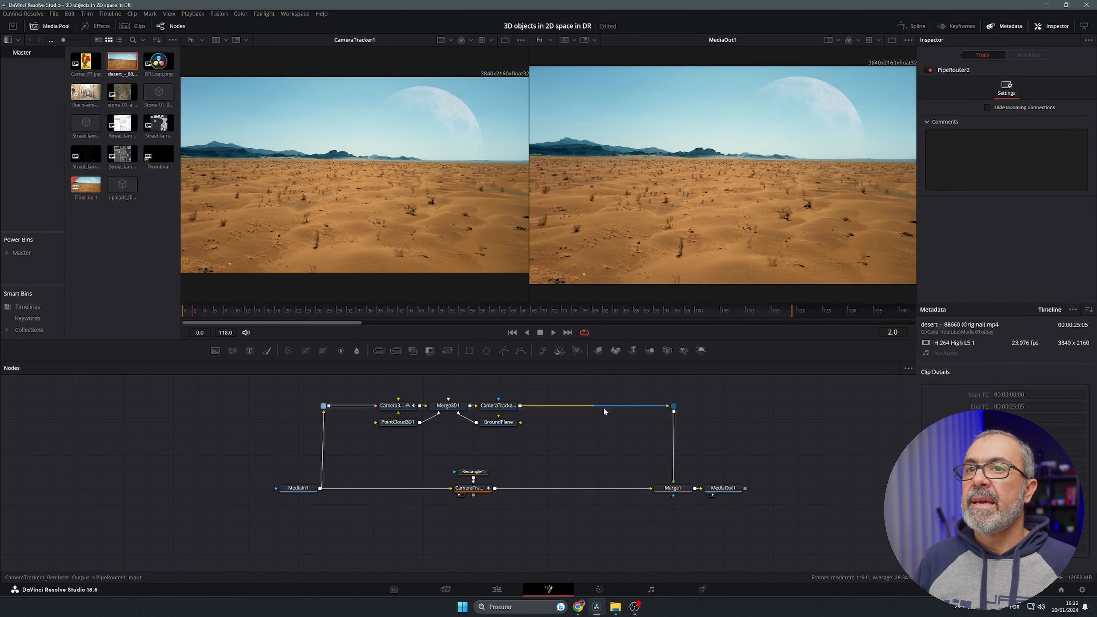
# Show the point cloud alone in the camera tracker's viewer, replace it with the Merge3D1 scene, and inspect that scene.
pyautogui.click(398, 422)
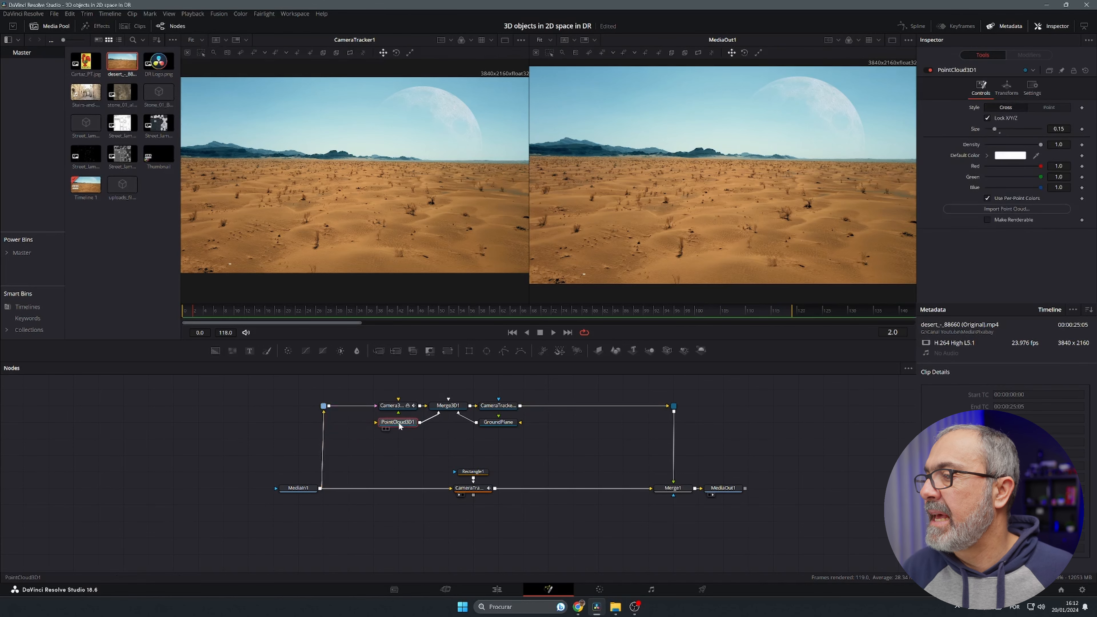
pyautogui.moveTo(413, 419); pyautogui.dragTo(415, 153)
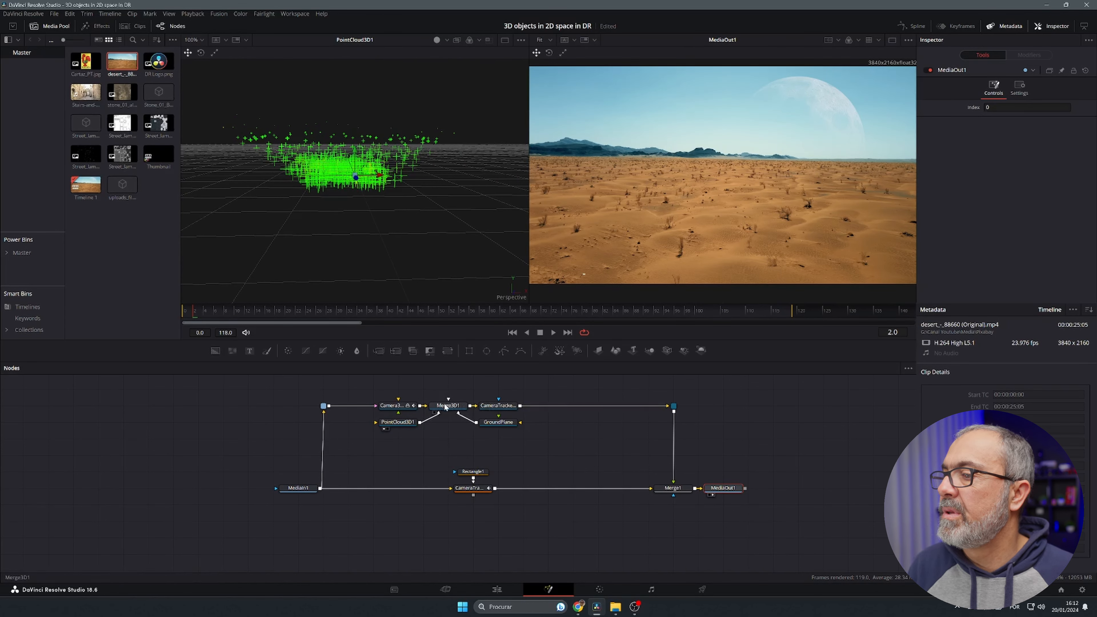
pyautogui.click(446, 405)
pyautogui.press('1')
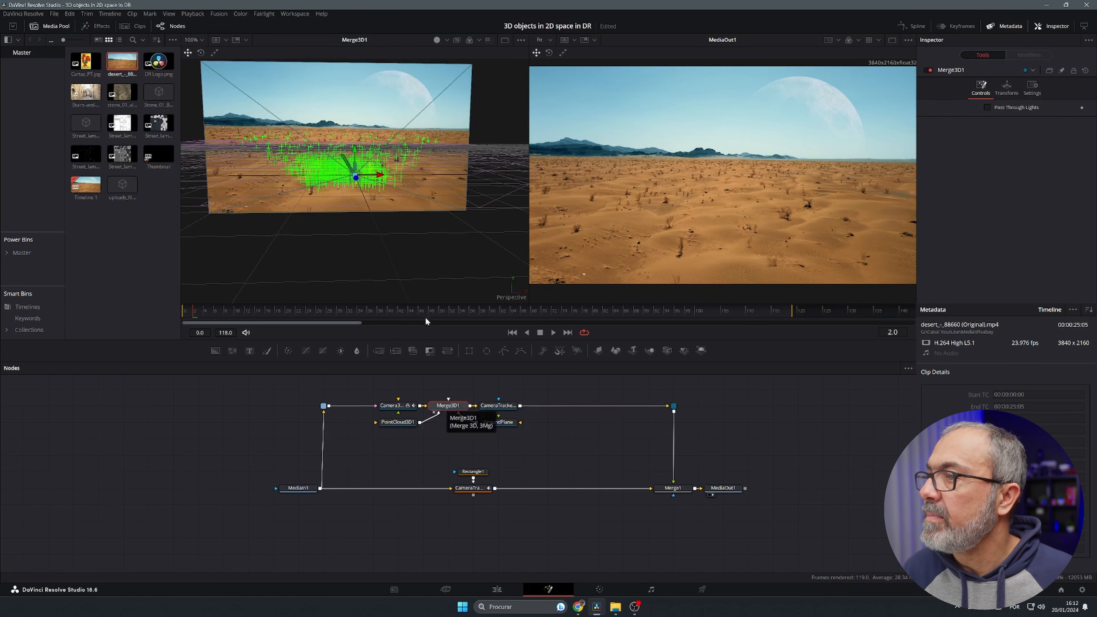
pyautogui.moveTo(465, 266); pyautogui.dragTo(400, 310)
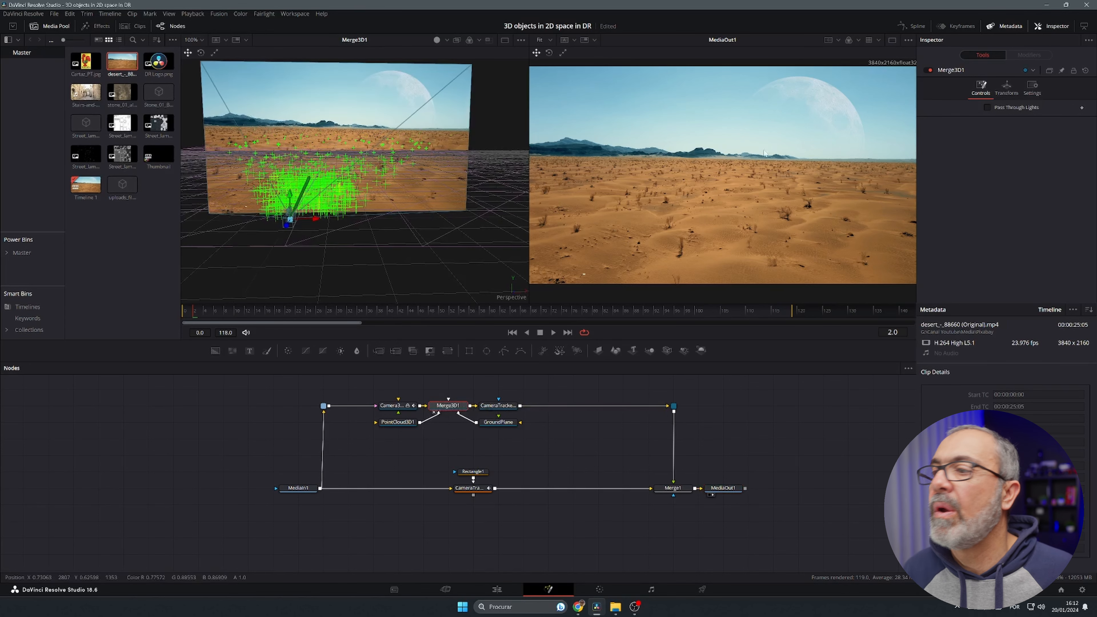
# Set the point cloud's style to Point with size 2.47, and view the Merge3D1 scene through Camera3D1.
pyautogui.click(397, 421)
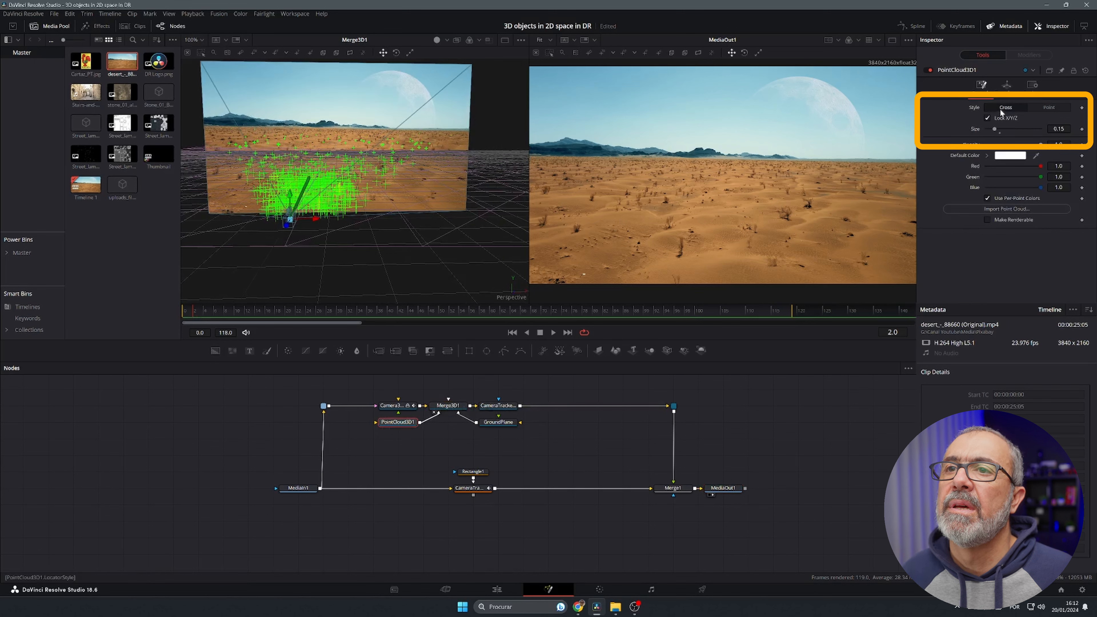
pyautogui.click(1043, 106)
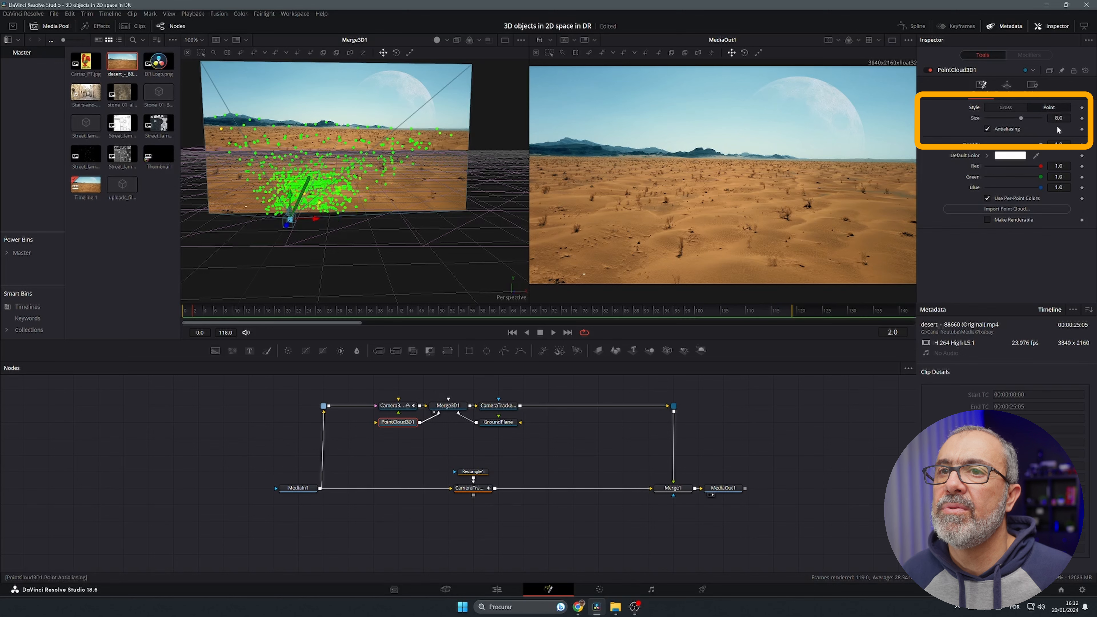
pyautogui.moveTo(1021, 118); pyautogui.dragTo(993, 118)
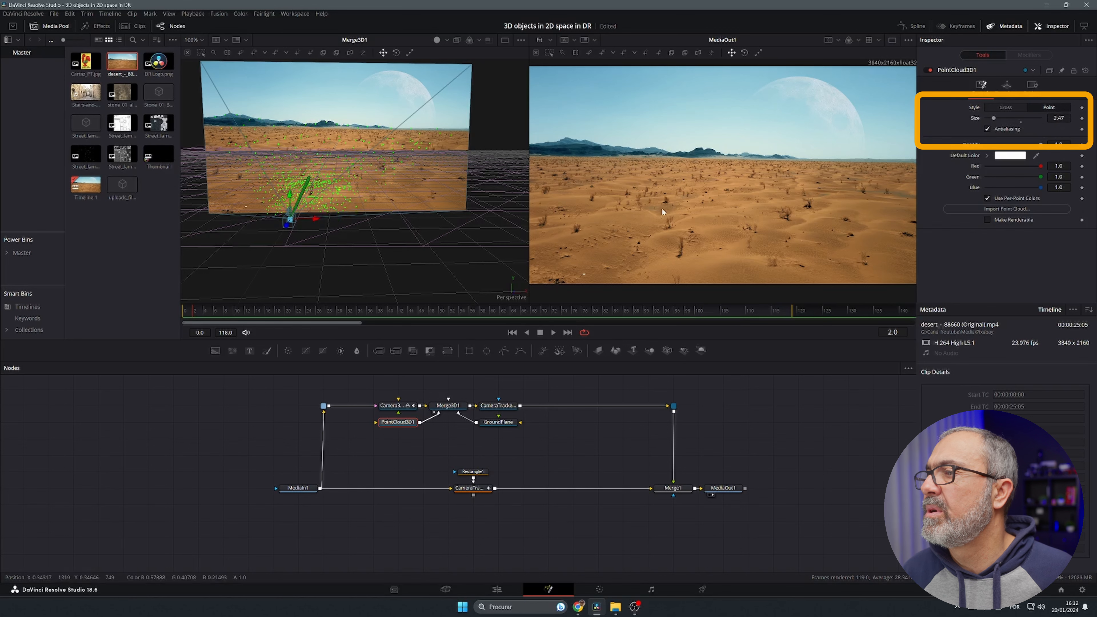
pyautogui.rightClick(510, 290)
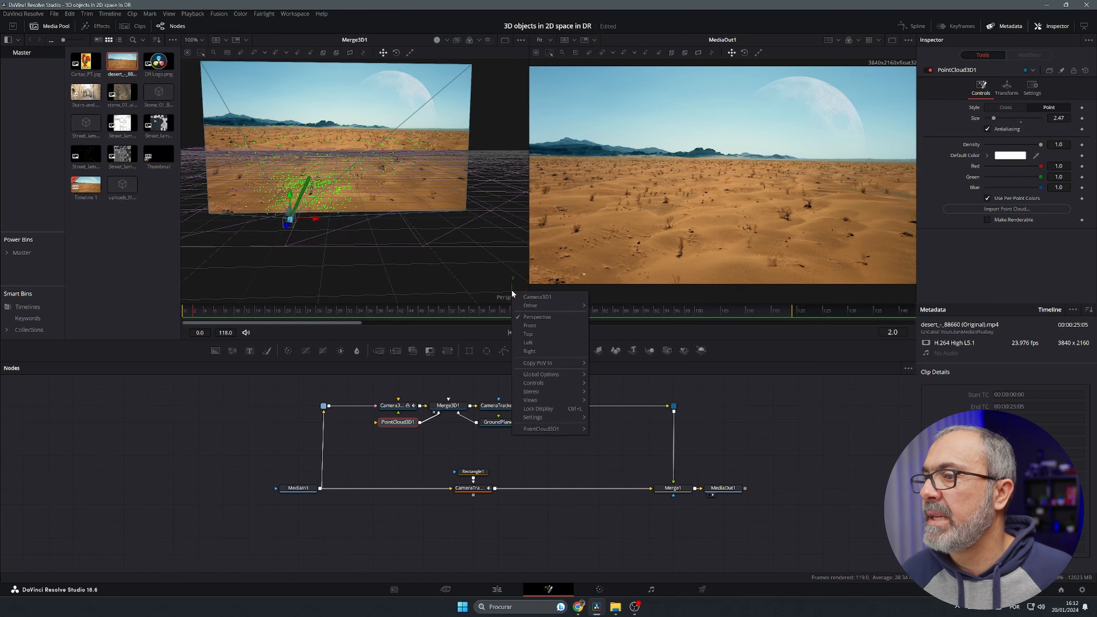
pyautogui.click(530, 296)
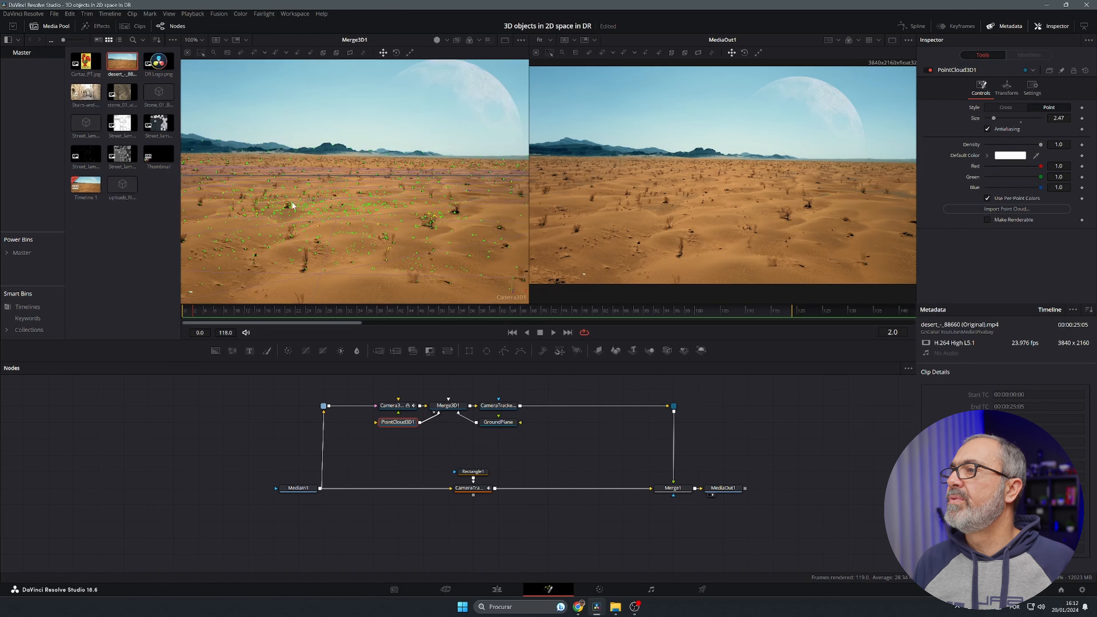
pyautogui.moveTo(292, 205)
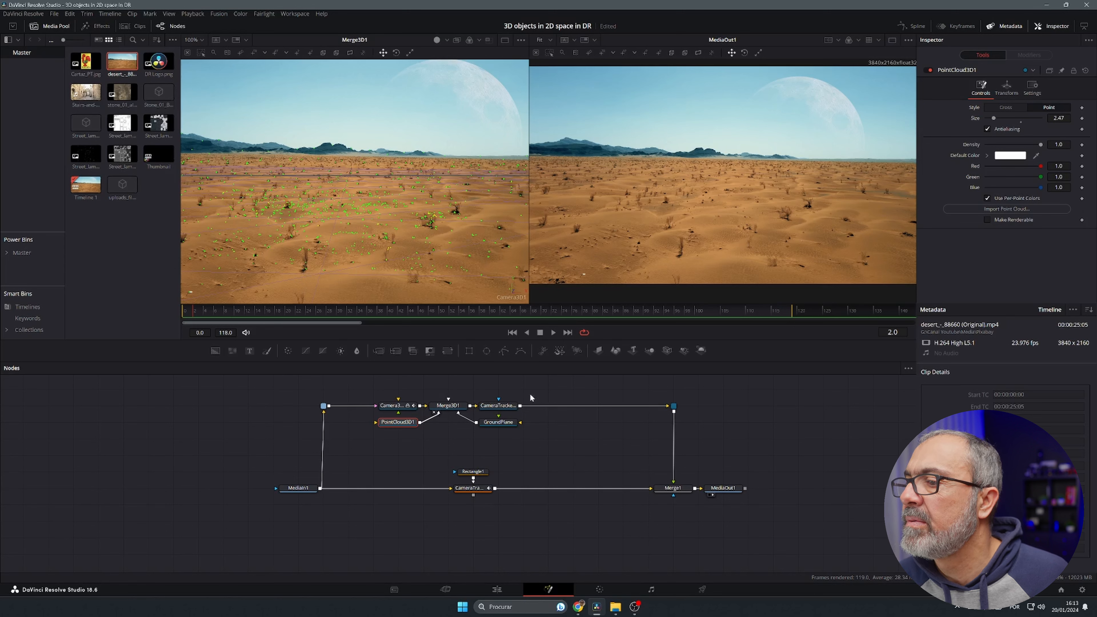
# Turn off the GroundPlane node's visibility.
pyautogui.click(507, 421)
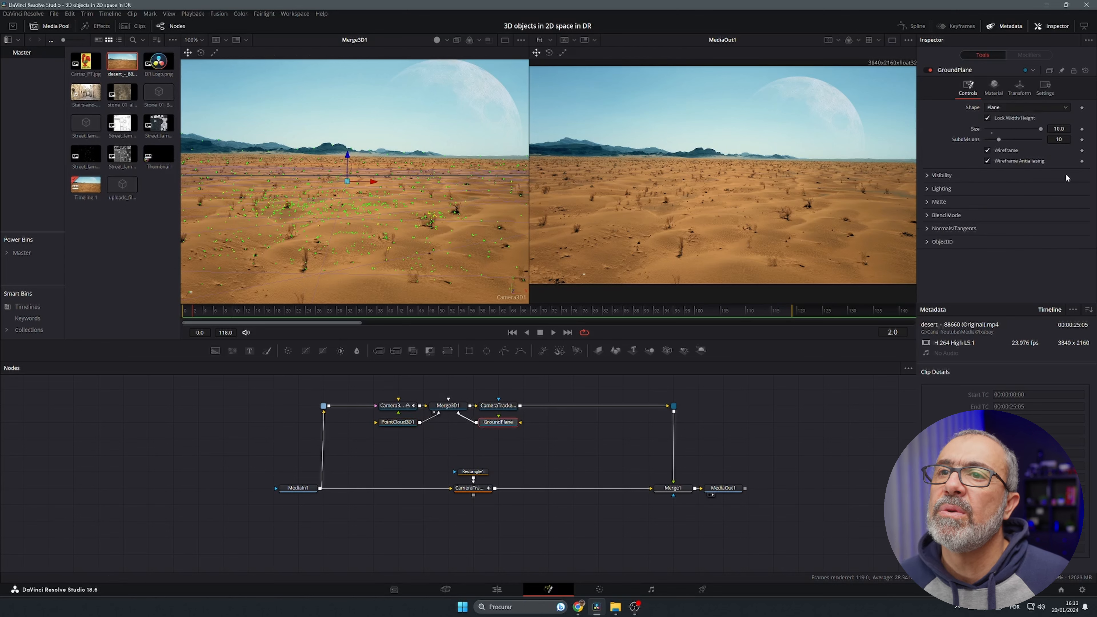
pyautogui.click(928, 175)
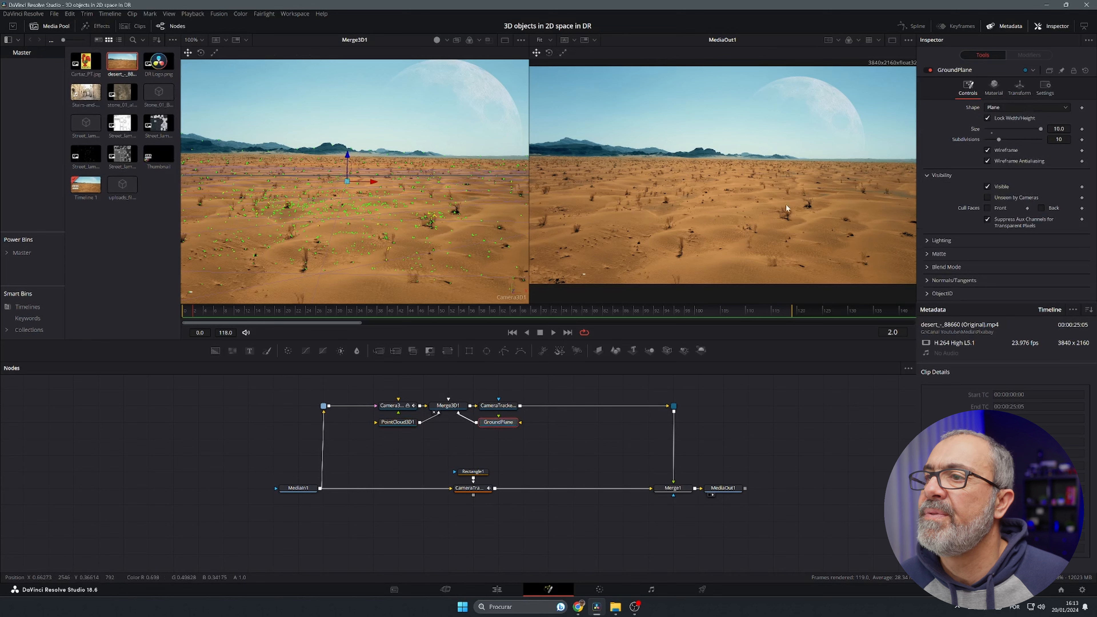
pyautogui.click(988, 186)
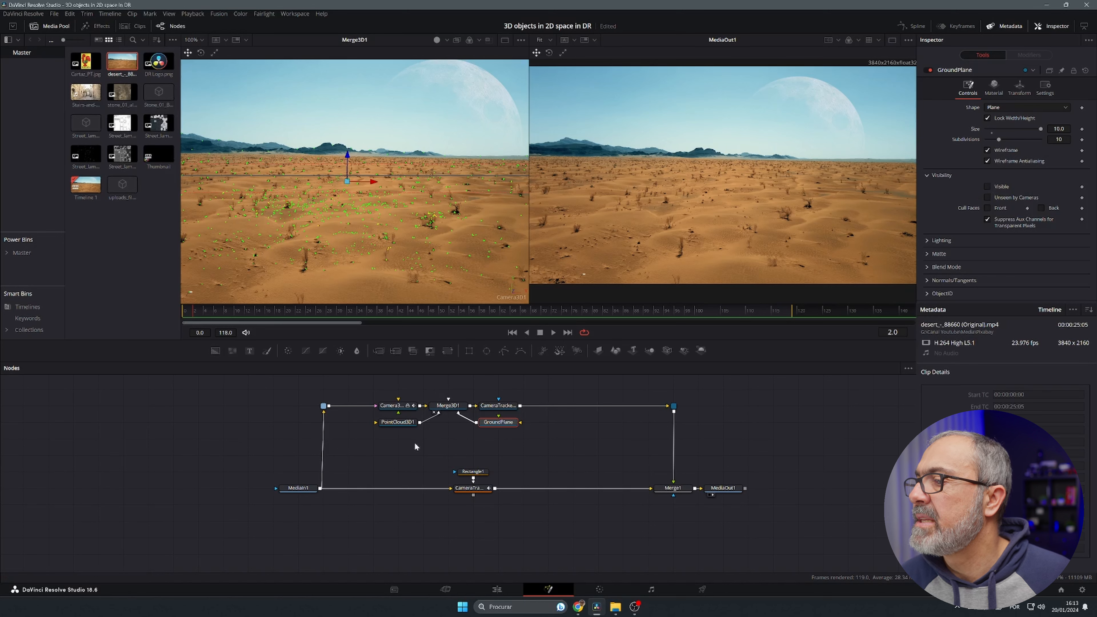
# Create an image plane from a ground point of the point cloud at frame 44, and scrub the clip to check its tracking.
pyautogui.click(403, 423)
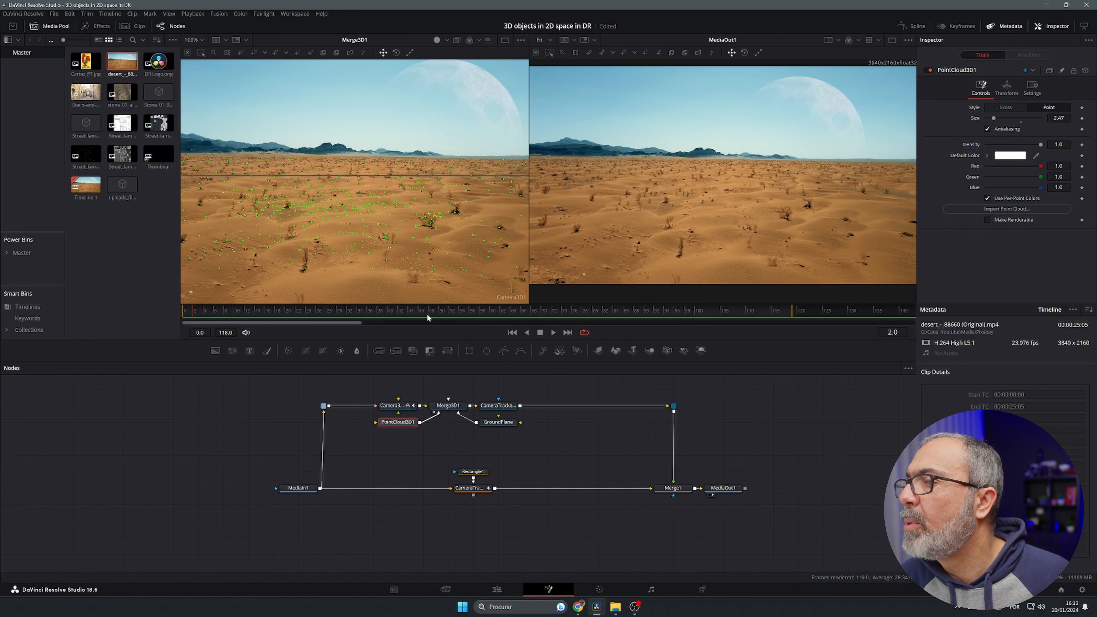
pyautogui.moveTo(709, 314); pyautogui.dragTo(411, 317)
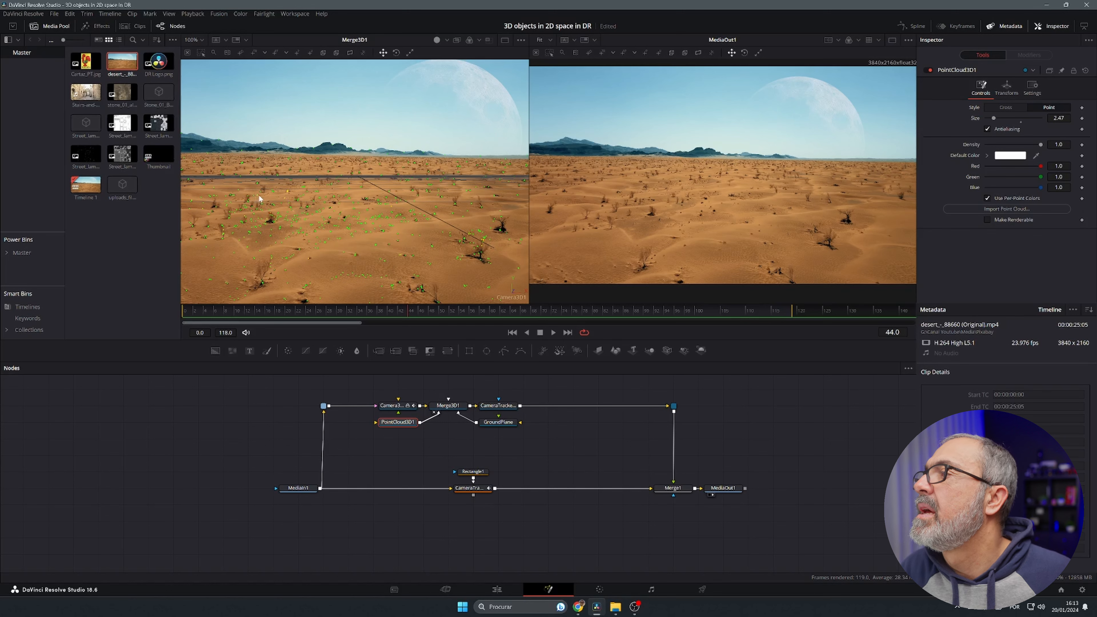
pyautogui.rightClick(284, 198)
pyautogui.moveTo(322, 323)
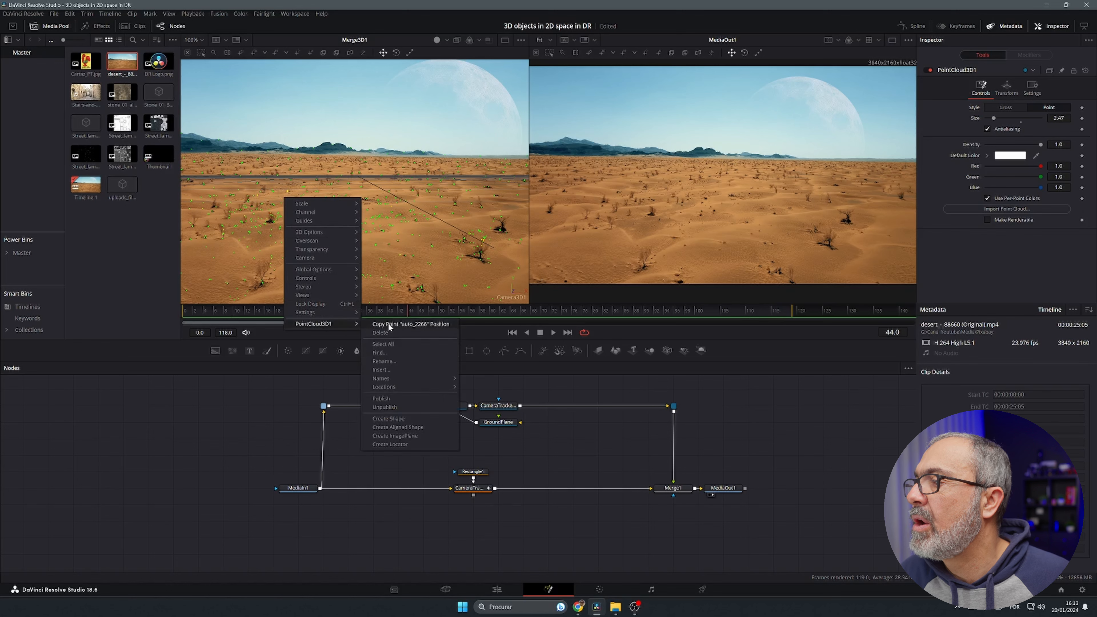
pyautogui.click(414, 435)
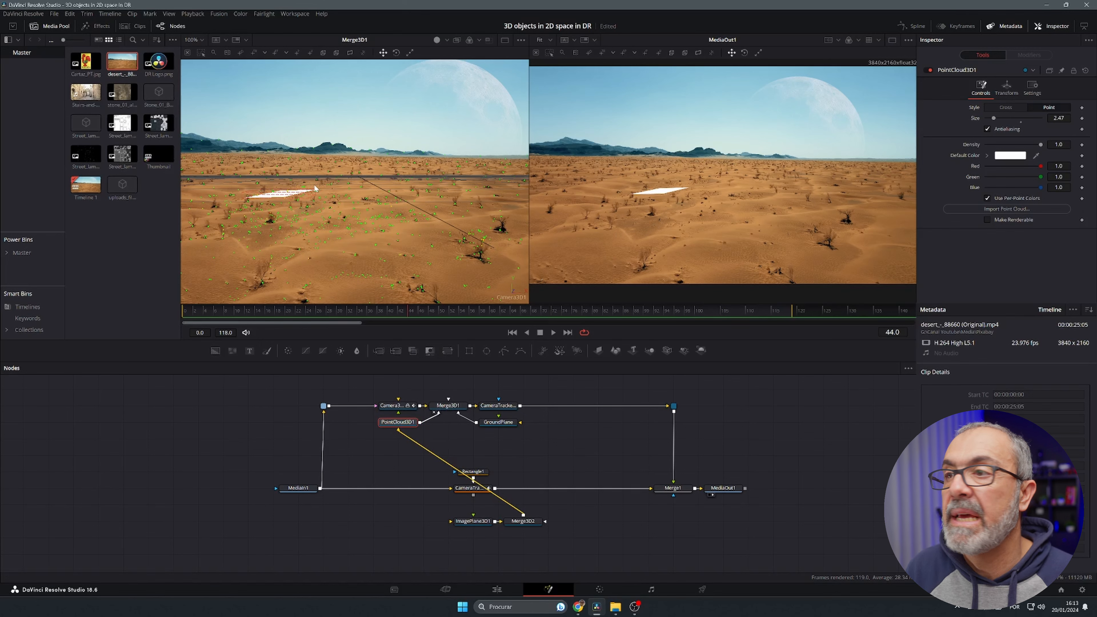
pyautogui.moveTo(186, 310); pyautogui.dragTo(284, 329)
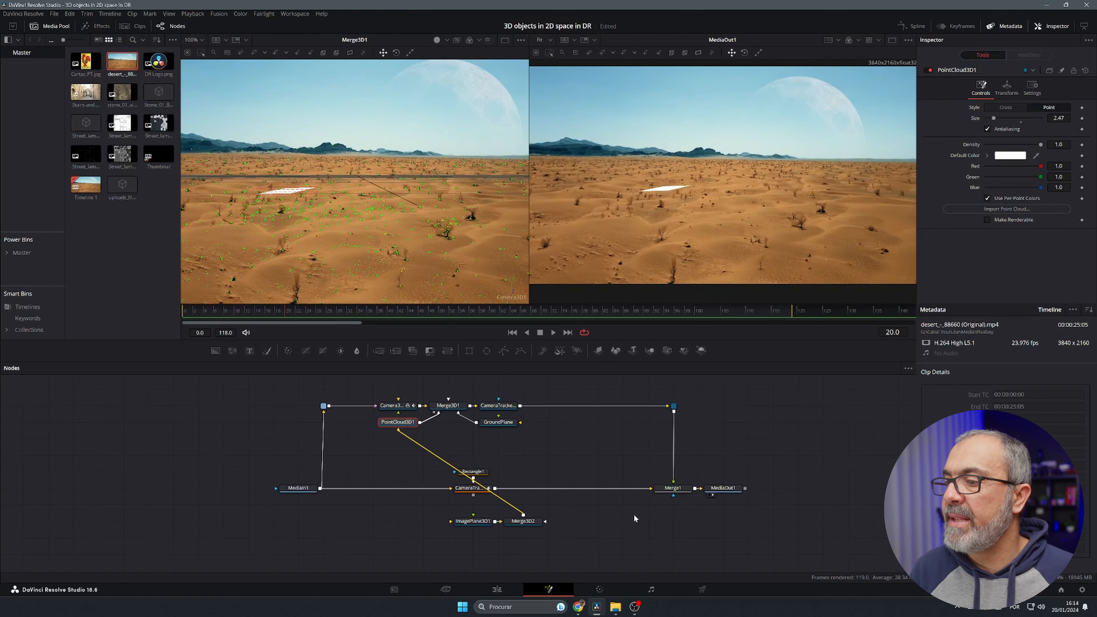
# Stack Merge3D2 and ImagePlane3D1 beneath the point cloud node, and move the whole 3D node group, with its routers, slightly higher.
pyautogui.moveTo(449, 497); pyautogui.dragTo(561, 530)
pyautogui.moveTo(465, 518); pyautogui.dragTo(390, 451)
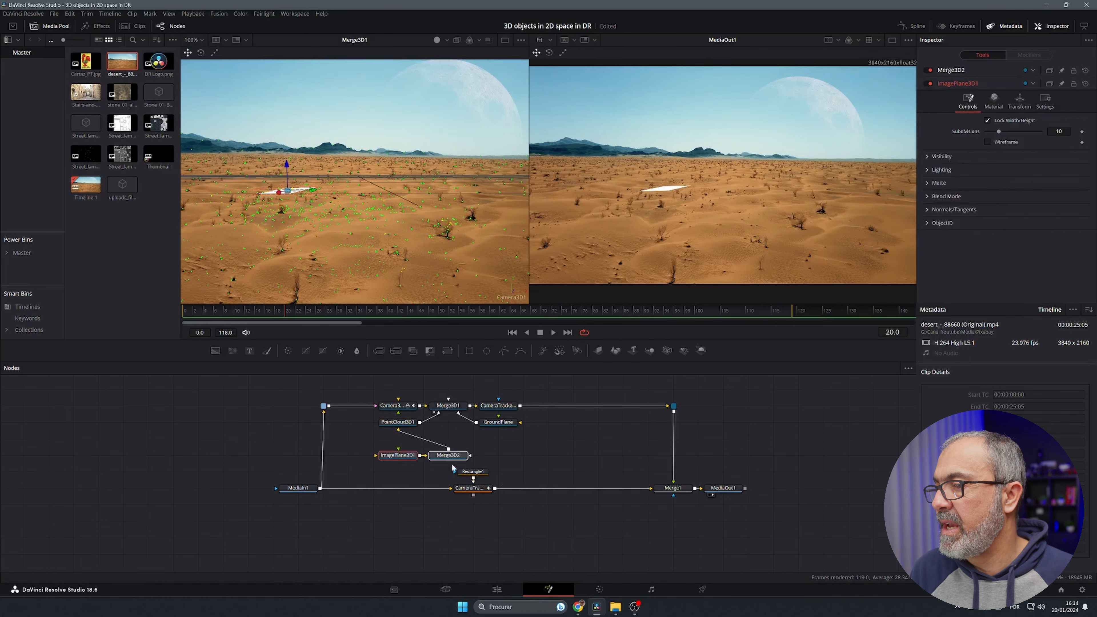
pyautogui.click(404, 463)
pyautogui.moveTo(455, 458); pyautogui.dragTo(405, 440)
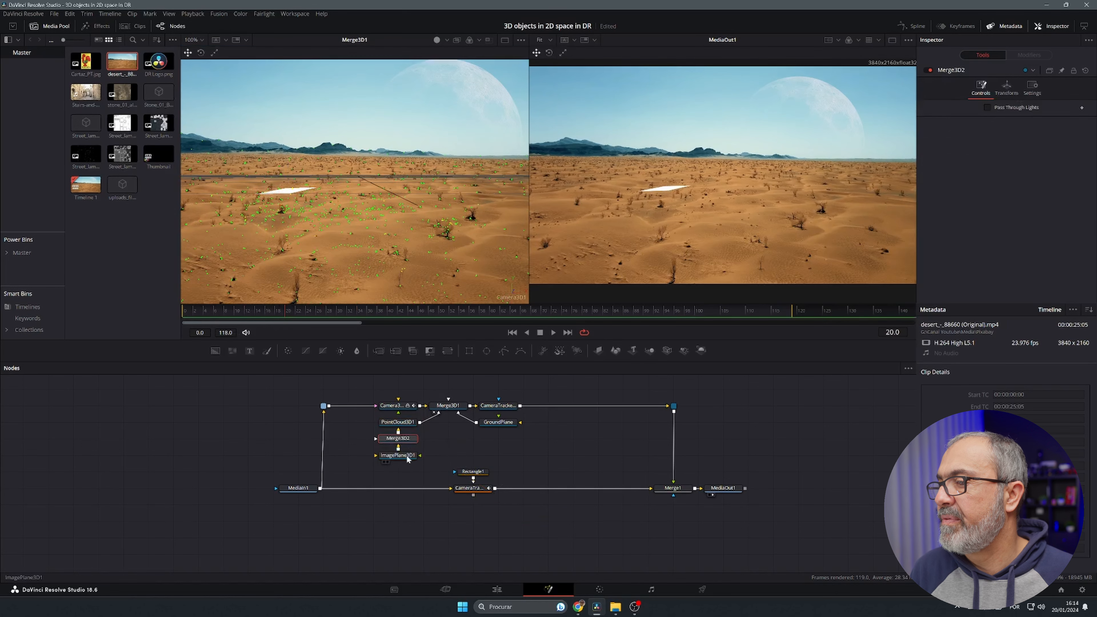
pyautogui.moveTo(270, 384); pyautogui.dragTo(713, 454)
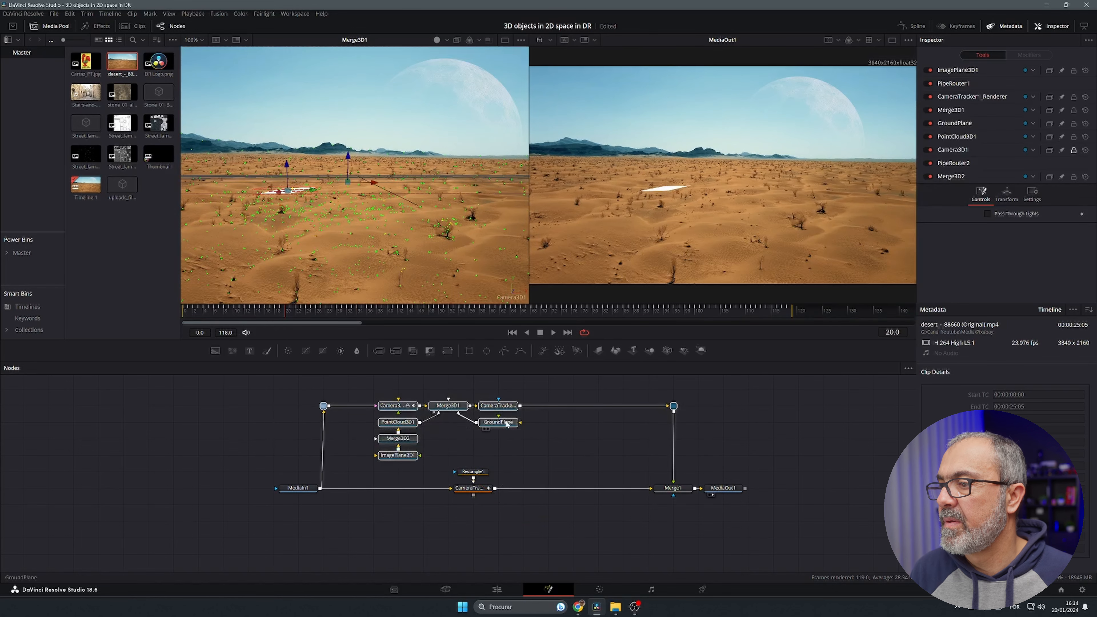
pyautogui.moveTo(507, 423); pyautogui.dragTo(508, 407)
pyautogui.click(602, 438)
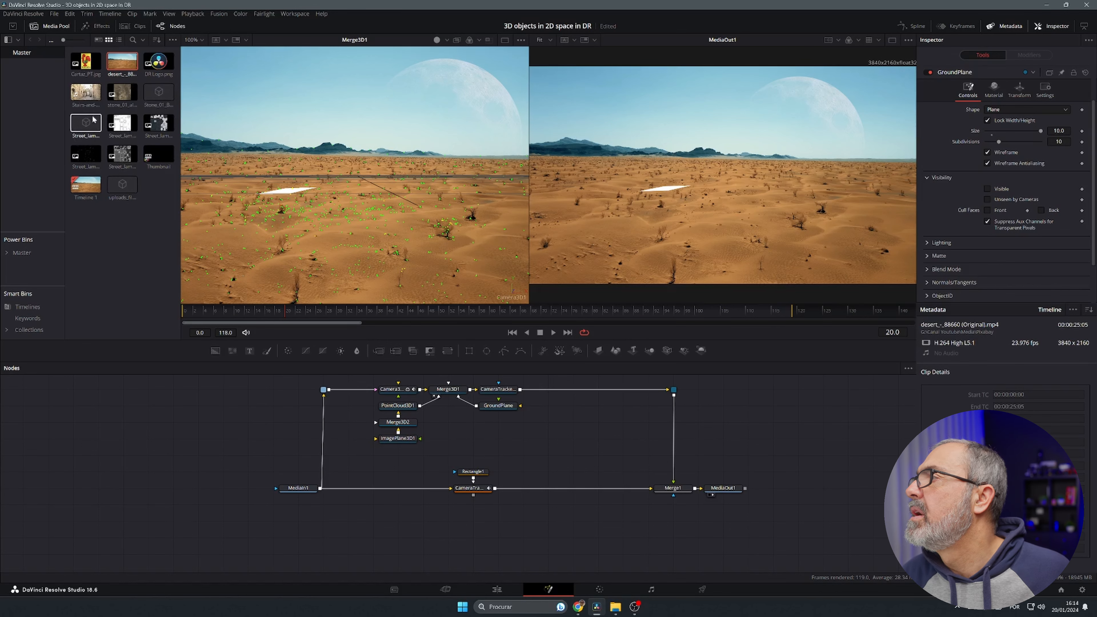
# Attach the Stone_01 FBX model to ImagePlane3D1 and set its uniform scale to 0.016.
pyautogui.moveTo(158, 96); pyautogui.dragTo(394, 441)
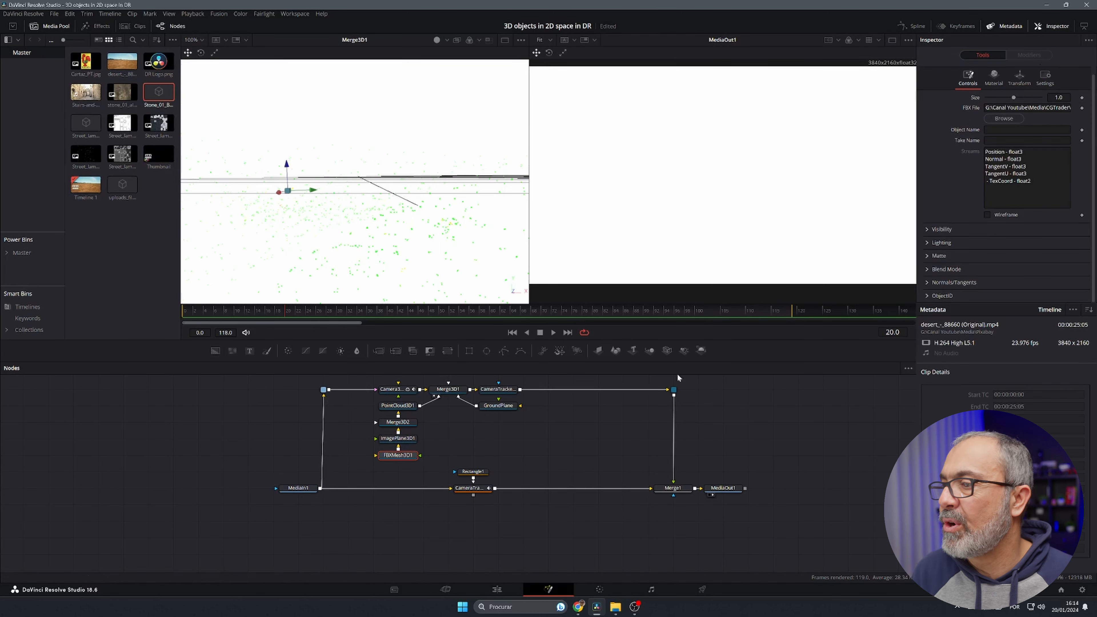
pyautogui.click(1019, 78)
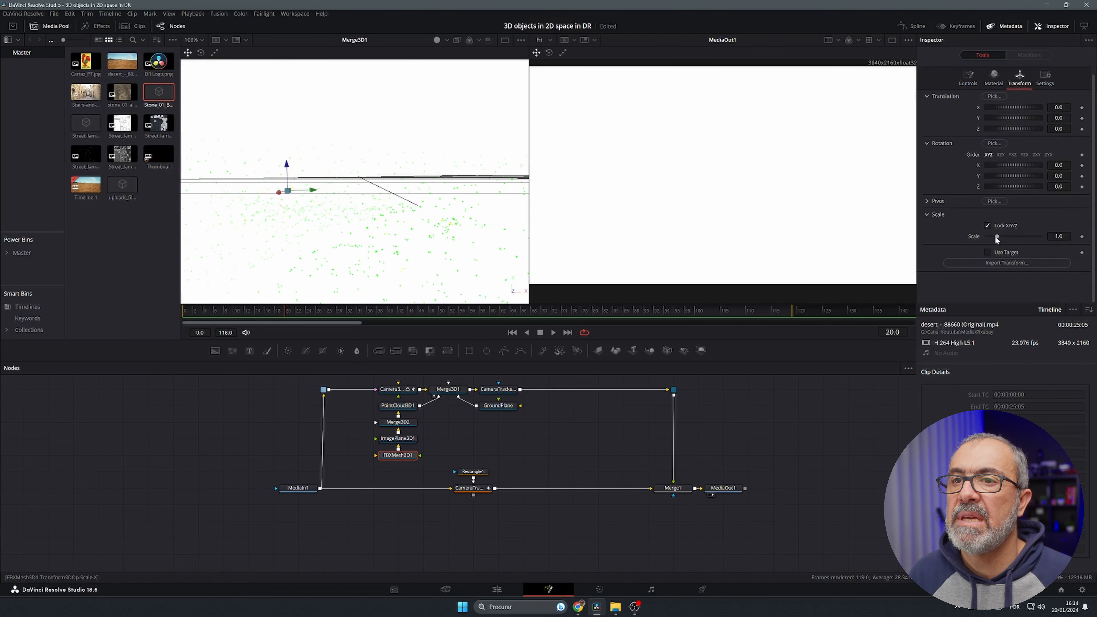
pyautogui.moveTo(995, 236); pyautogui.dragTo(987, 235)
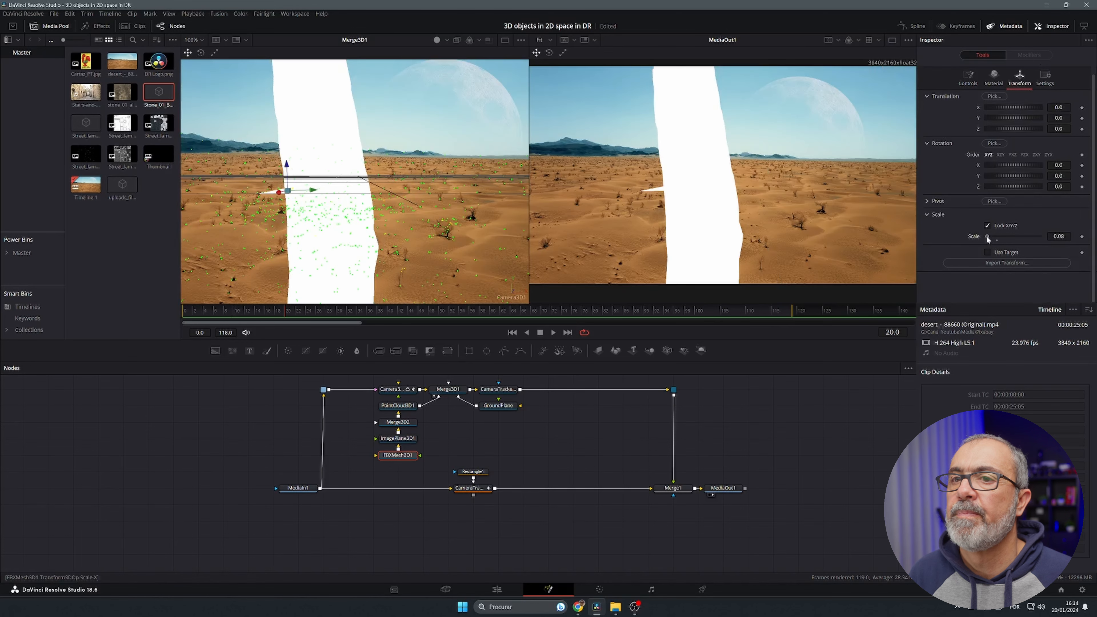
pyautogui.moveTo(1058, 236); pyautogui.dragTo(1030, 237)
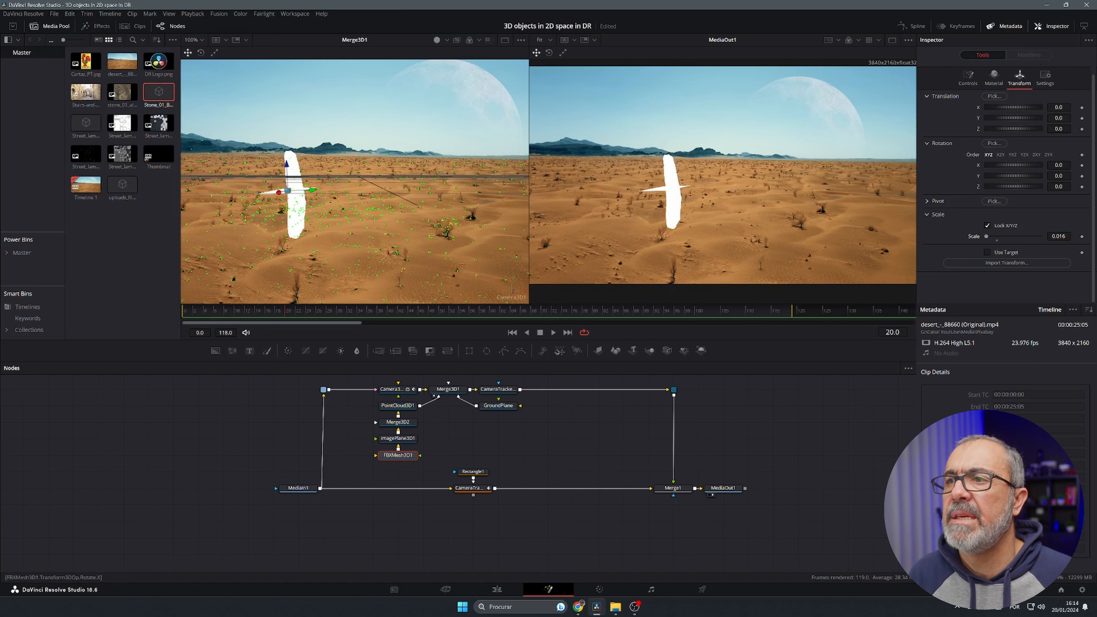
# Stand the stone model upright with an X rotation of 89.9 and texture it with stone_01_albedo.jpg.
pyautogui.moveTo(1058, 165)
pyautogui.mouseDown()
pyautogui.moveTo(1088, 164)
pyautogui.moveTo(1069, 165)
pyautogui.mouseUp()
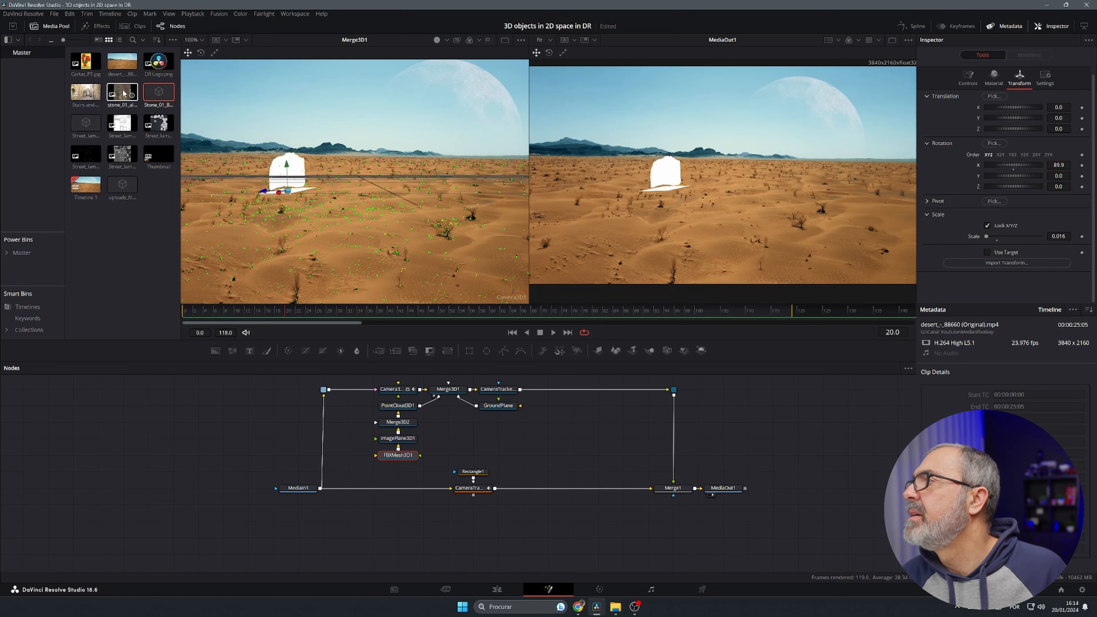
pyautogui.moveTo(124, 92); pyautogui.dragTo(399, 470)
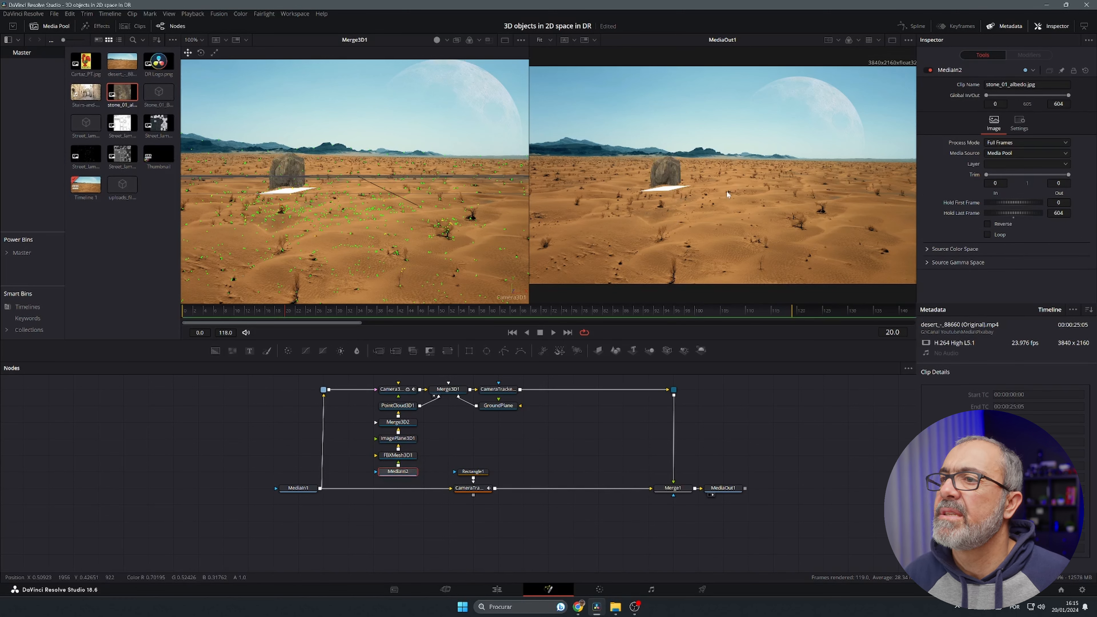
# Inspect the stone's base in the perspective view and fine-tune ImagePlane3D1's Y rotation to about -75.83.
pyautogui.rightClick(510, 292)
pyautogui.click(528, 311)
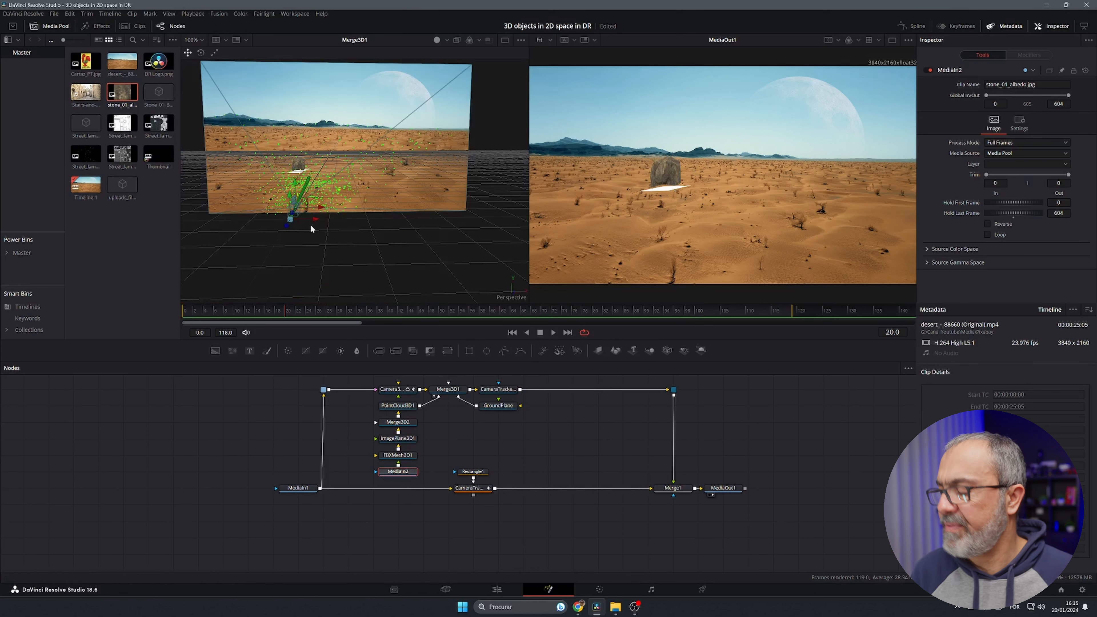
pyautogui.moveTo(303, 223); pyautogui.dragTo(273, 219)
pyautogui.moveTo(210, 230); pyautogui.dragTo(473, 204)
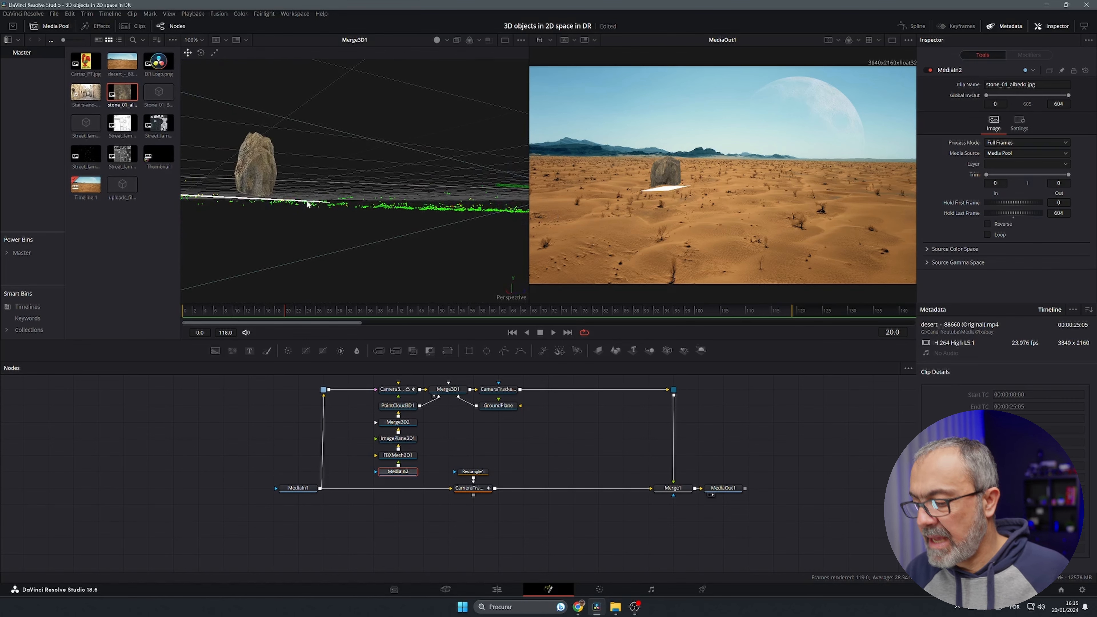
pyautogui.moveTo(304, 201); pyautogui.dragTo(304, 202)
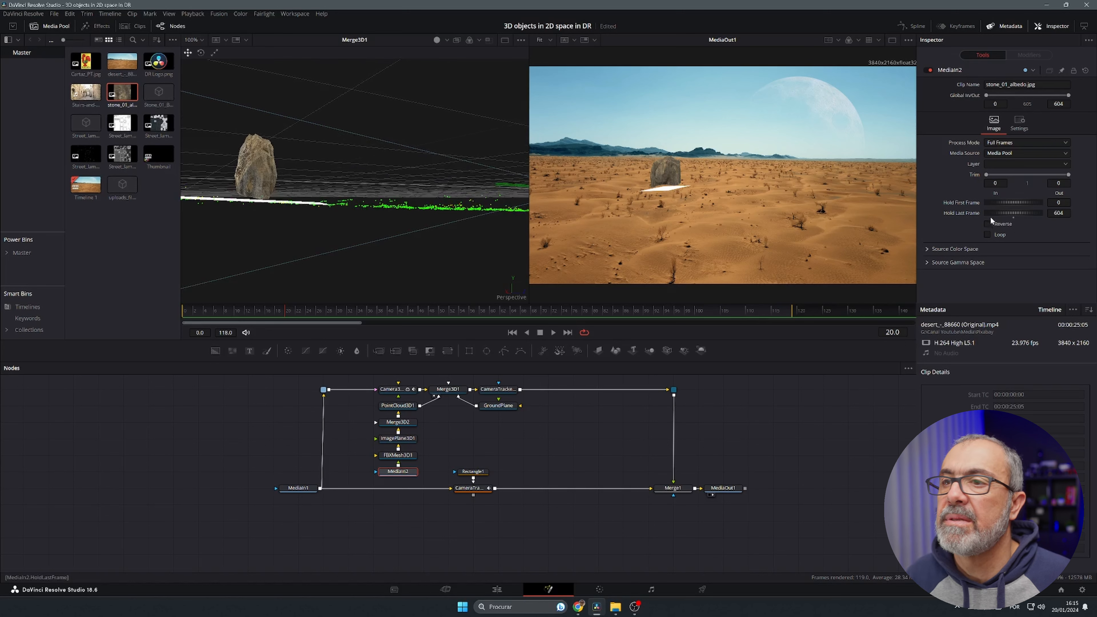
pyautogui.click(397, 438)
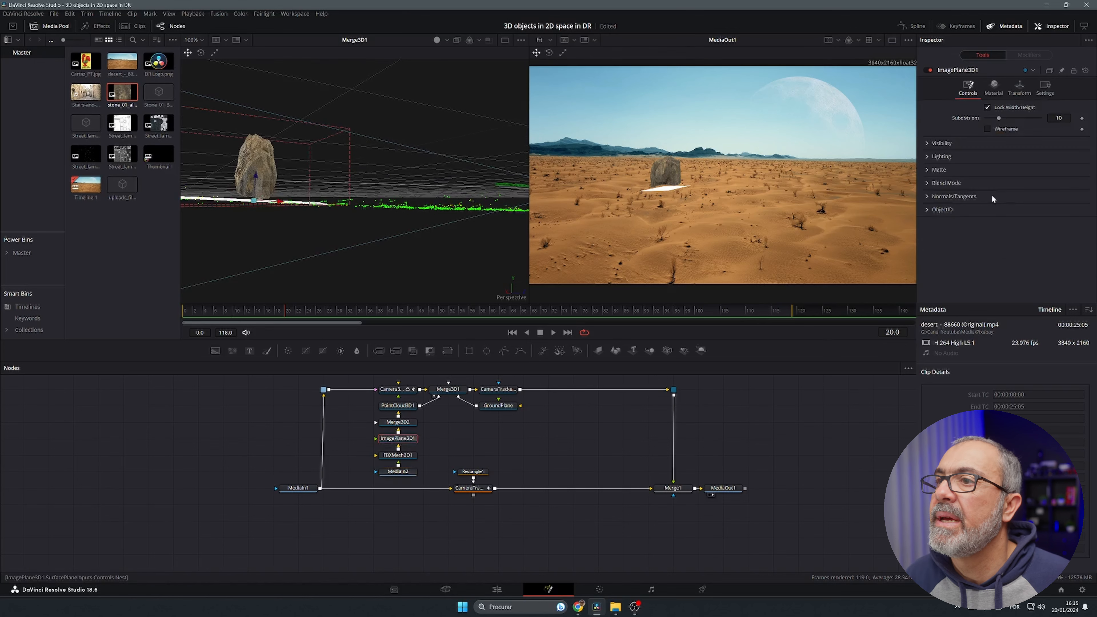
pyautogui.click(1019, 88)
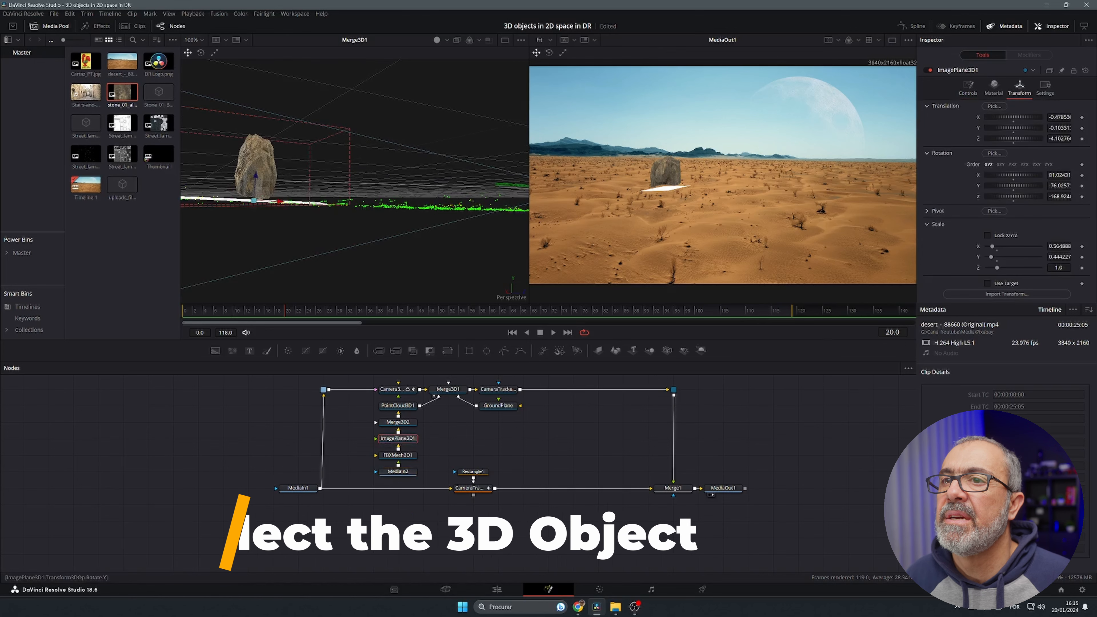
pyautogui.moveTo(1059, 185); pyautogui.dragTo(1060, 186)
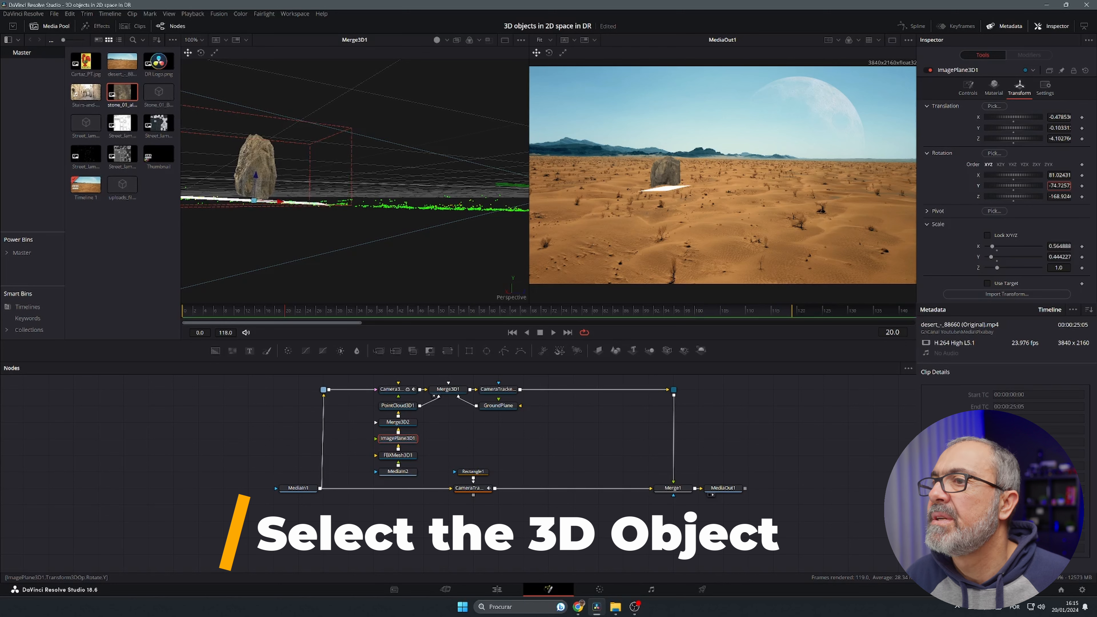
pyautogui.moveTo(1058, 185); pyautogui.dragTo(1053, 186)
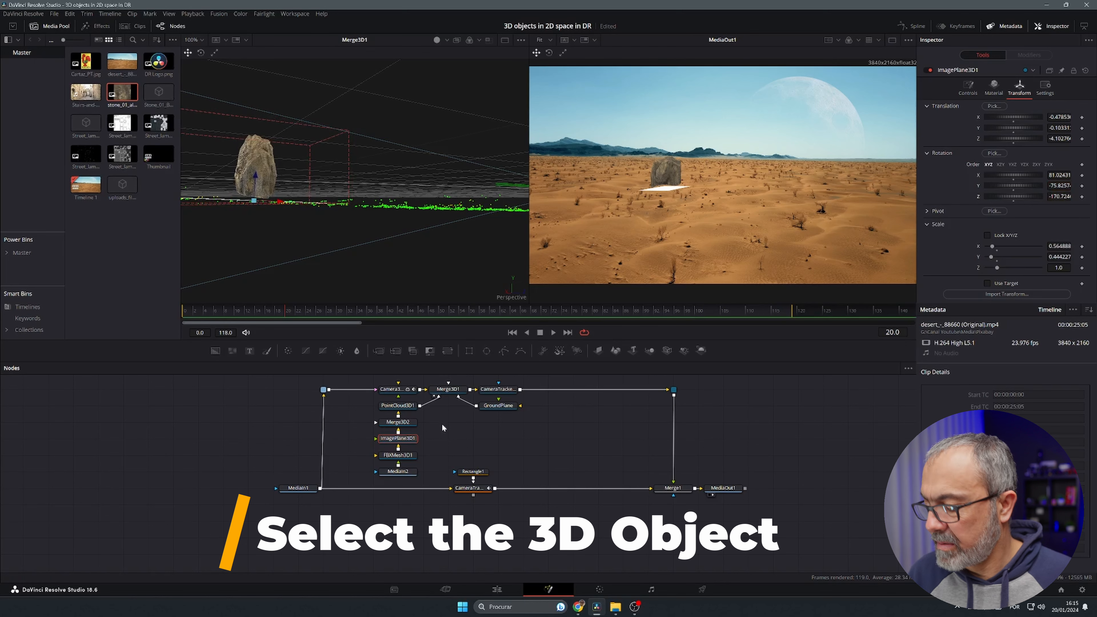
# Seat FBXMesh3D1 on the ground with rotation X 87.1, Y -3.0, Z -6.3 and a Z translation of -0.02.
pyautogui.click(413, 455)
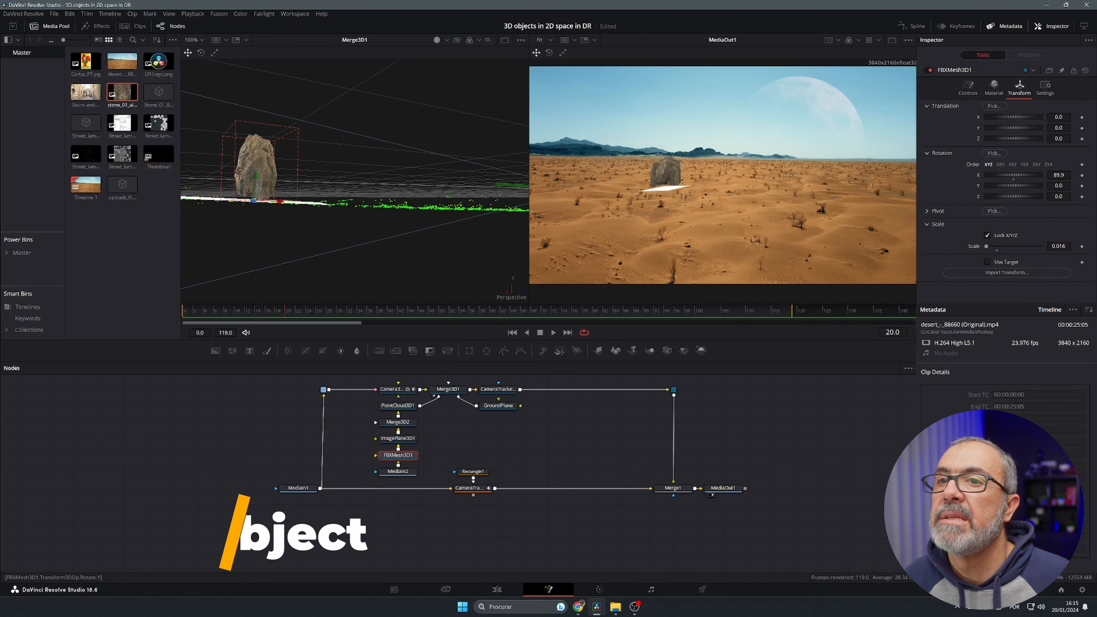
pyautogui.moveTo(1058, 186); pyautogui.dragTo(1049, 186)
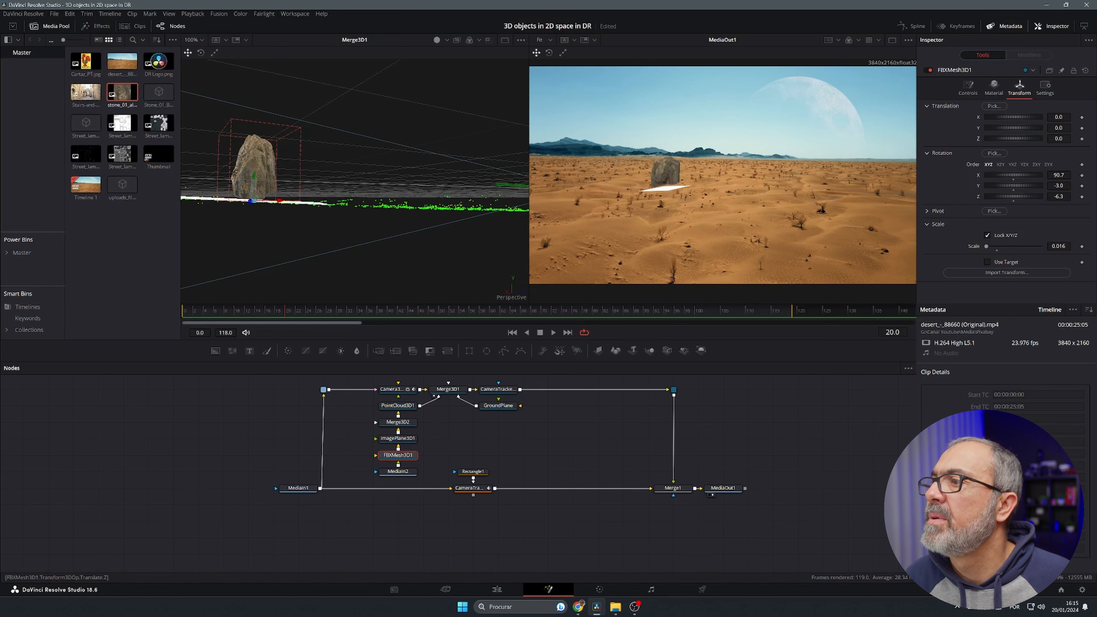
pyautogui.moveTo(1059, 139); pyautogui.dragTo(1053, 139)
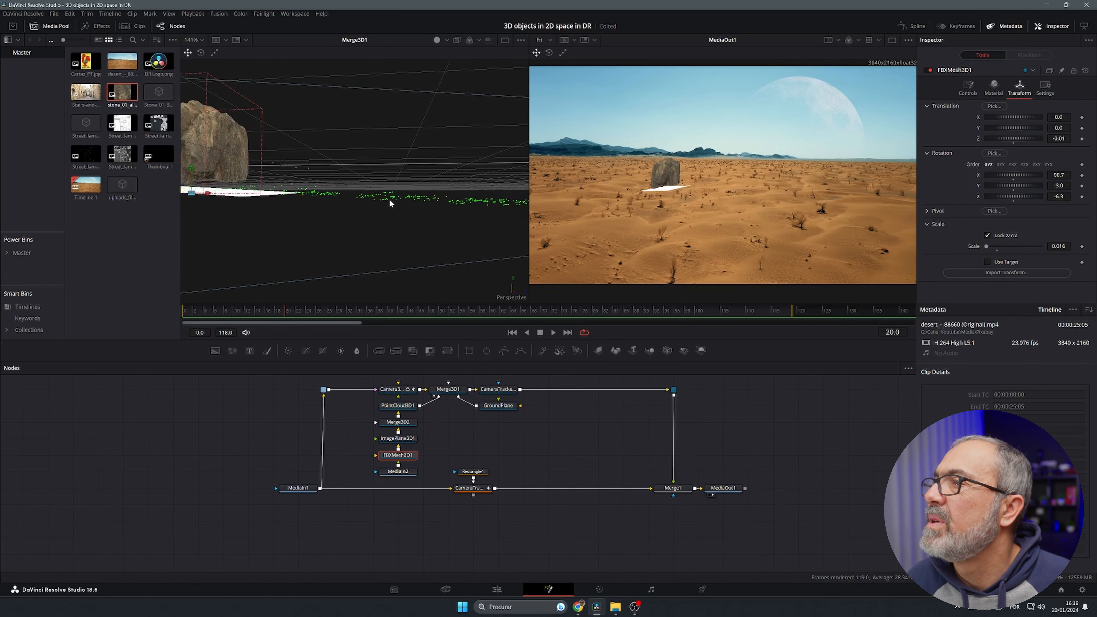
pyautogui.moveTo(264, 191); pyautogui.dragTo(379, 193)
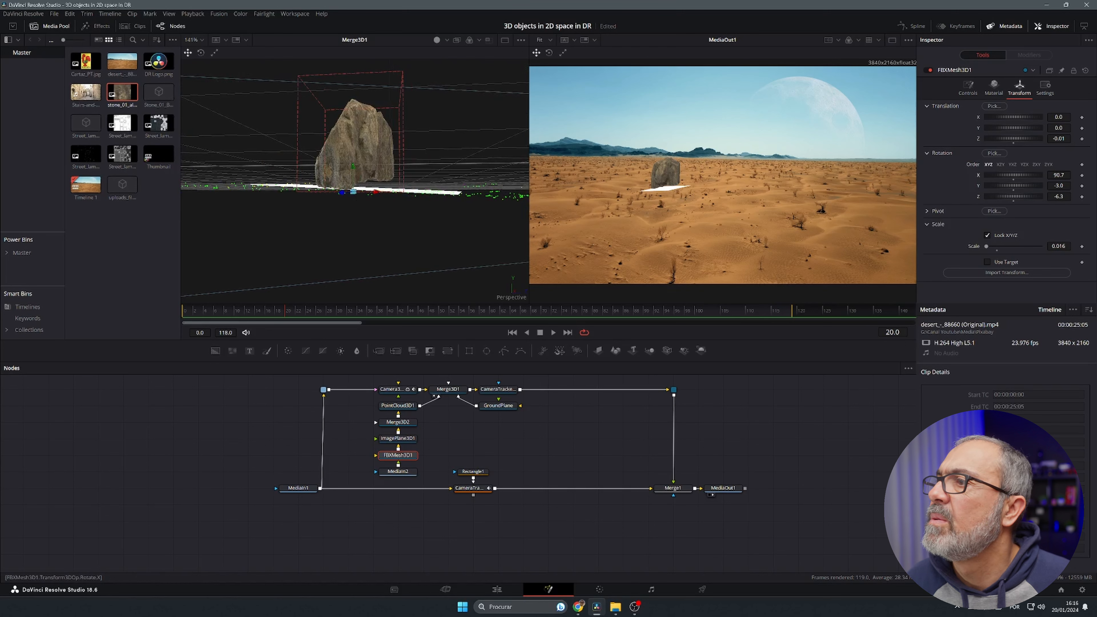
pyautogui.moveTo(1059, 175); pyautogui.dragTo(1046, 175)
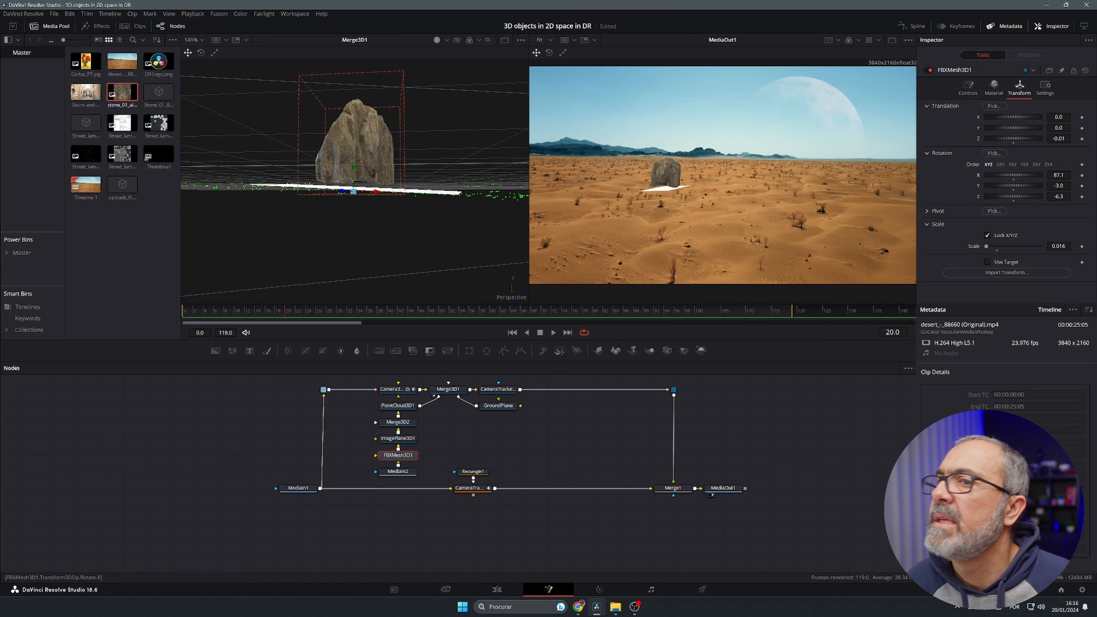
pyautogui.moveTo(1058, 138); pyautogui.dragTo(1058, 139)
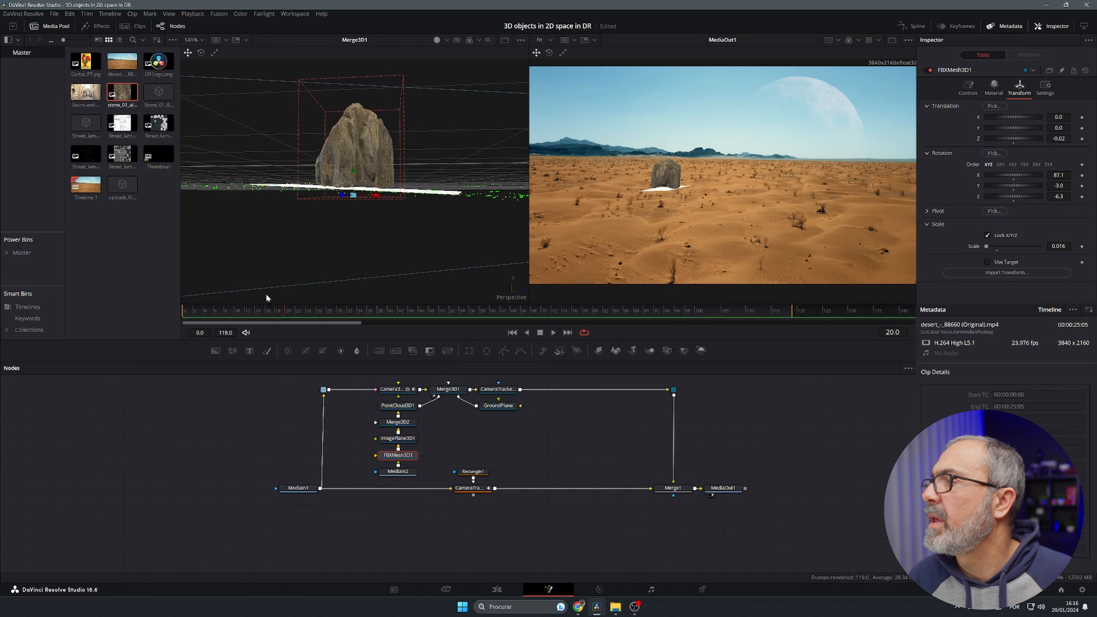
# Hide ImagePlane3D1 and play the clip from frame 0 to check how the stone tracks.
pyautogui.moveTo(188, 309)
pyautogui.mouseDown()
pyautogui.moveTo(867, 308)
pyautogui.moveTo(707, 323)
pyautogui.moveTo(796, 321)
pyautogui.moveTo(187, 316)
pyautogui.mouseUp()
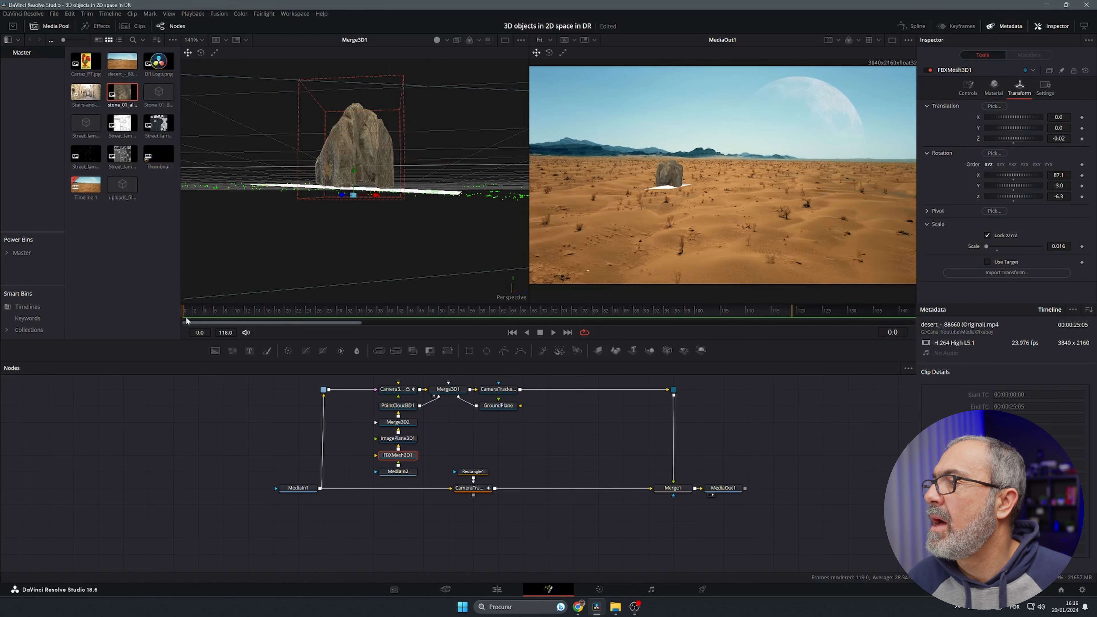
pyautogui.click(406, 439)
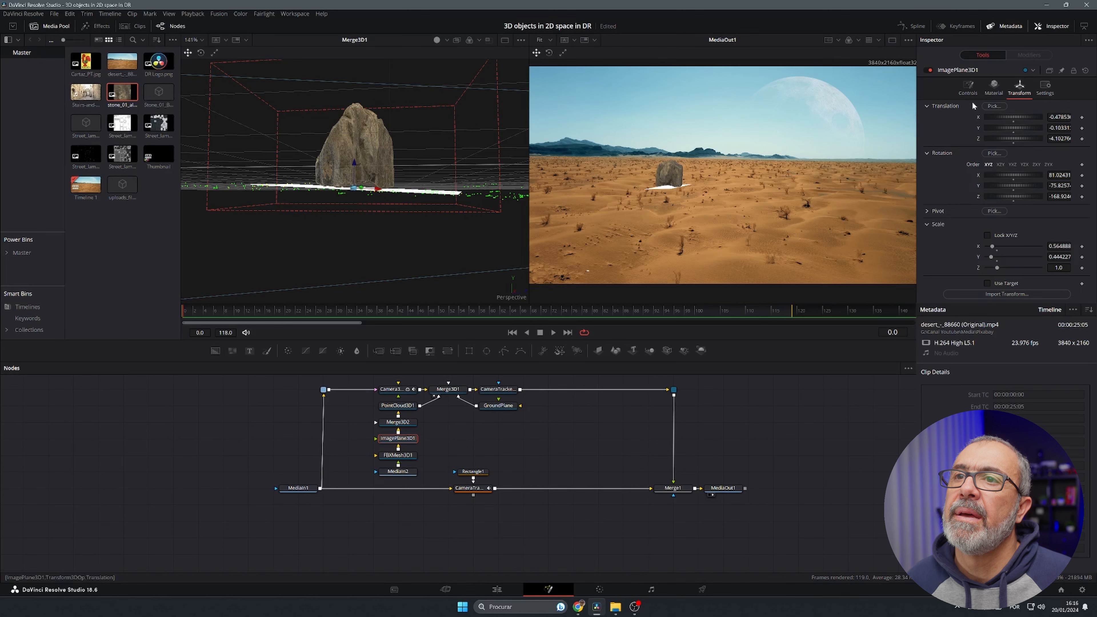
pyautogui.click(967, 88)
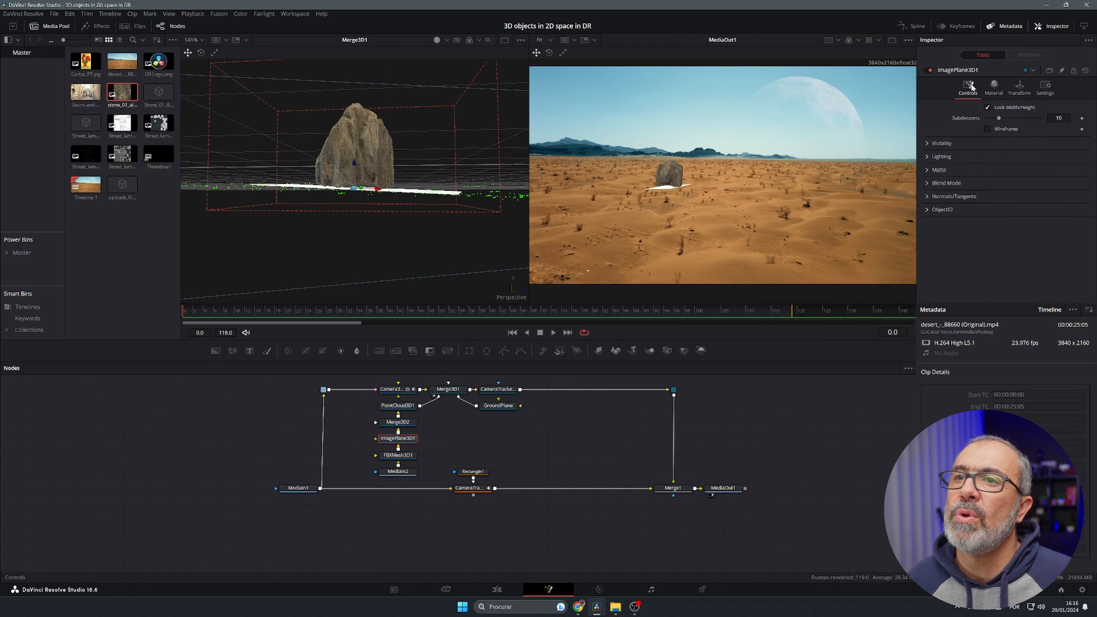
pyautogui.click(928, 143)
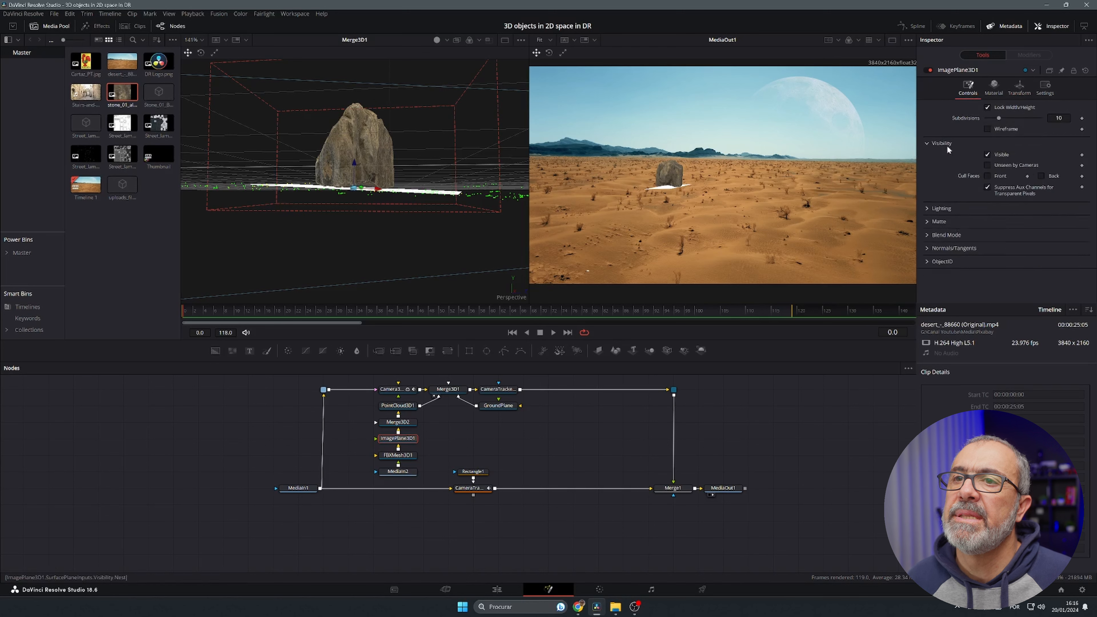
pyautogui.click(987, 154)
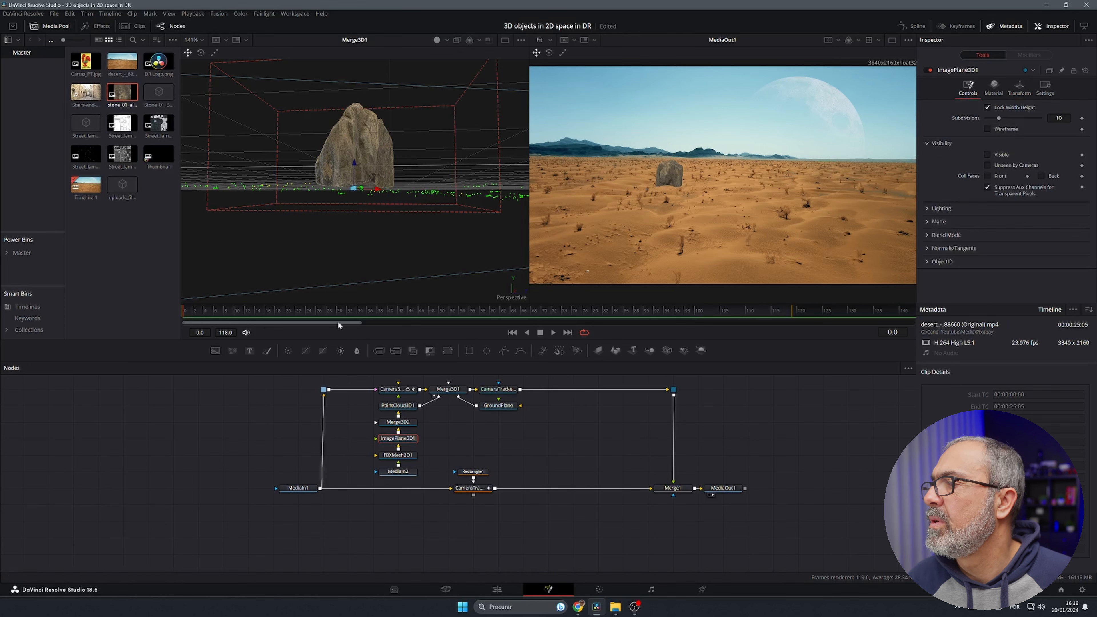
pyautogui.click(553, 332)
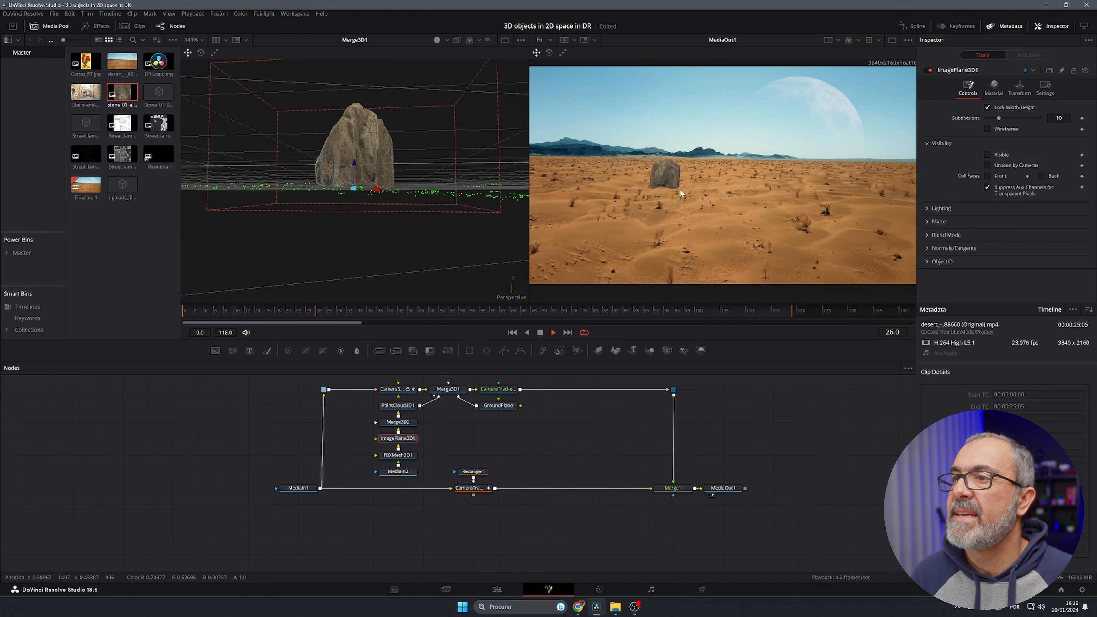
pyautogui.click(539, 336)
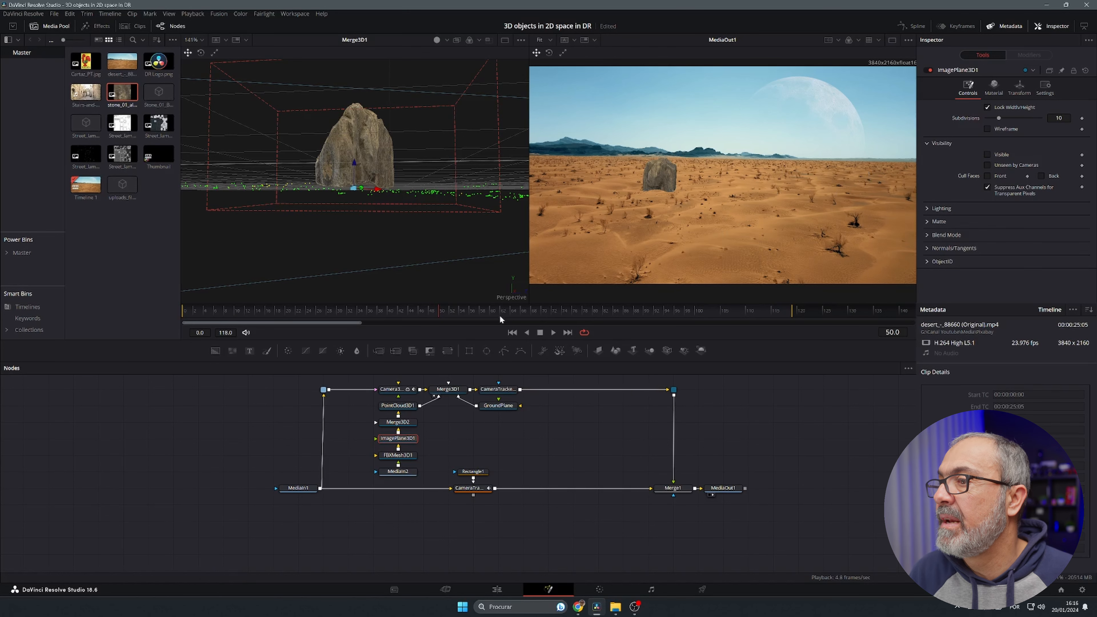
# In the camera view at frame 50, create a second image plane from a ground point to the stone's right, and place its node beside Merge3D2.
pyautogui.rightClick(508, 296)
pyautogui.click(521, 298)
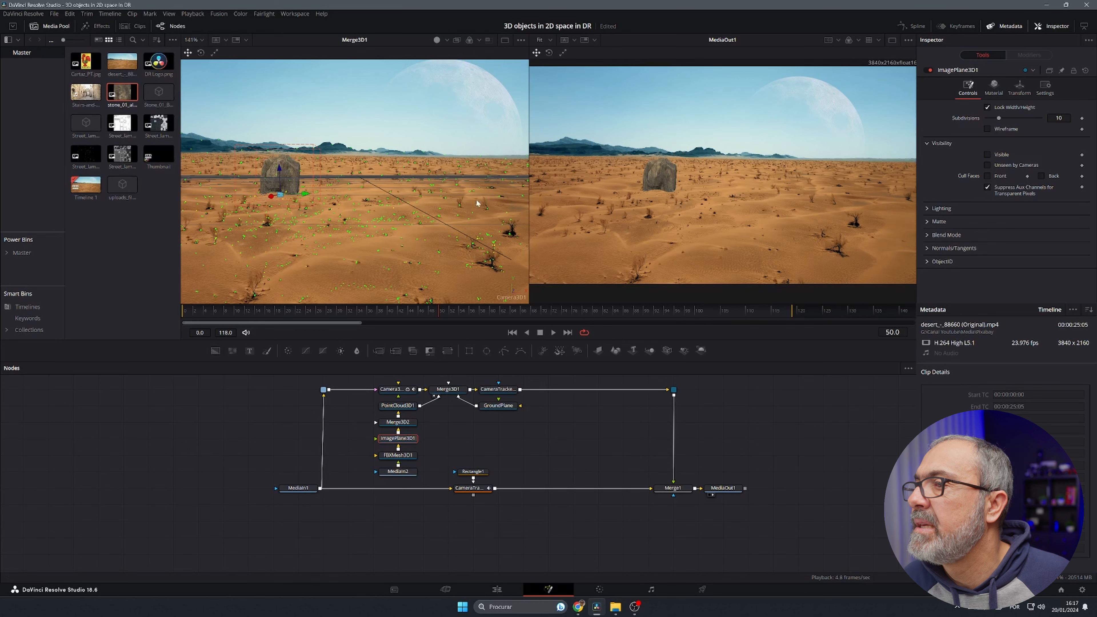
pyautogui.click(472, 191)
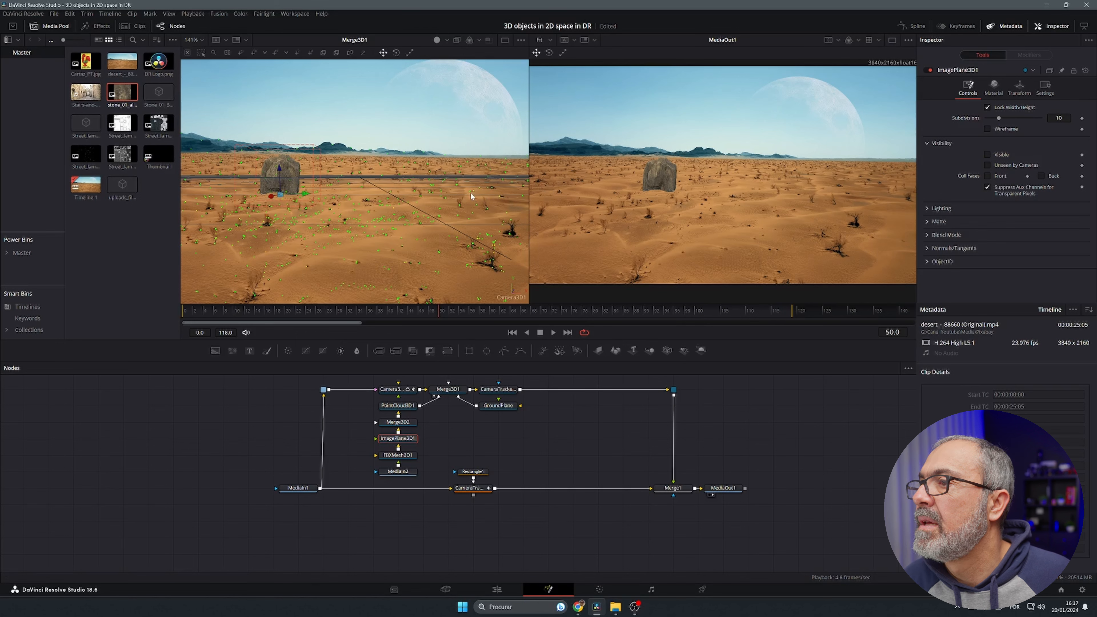
pyautogui.rightClick(491, 186)
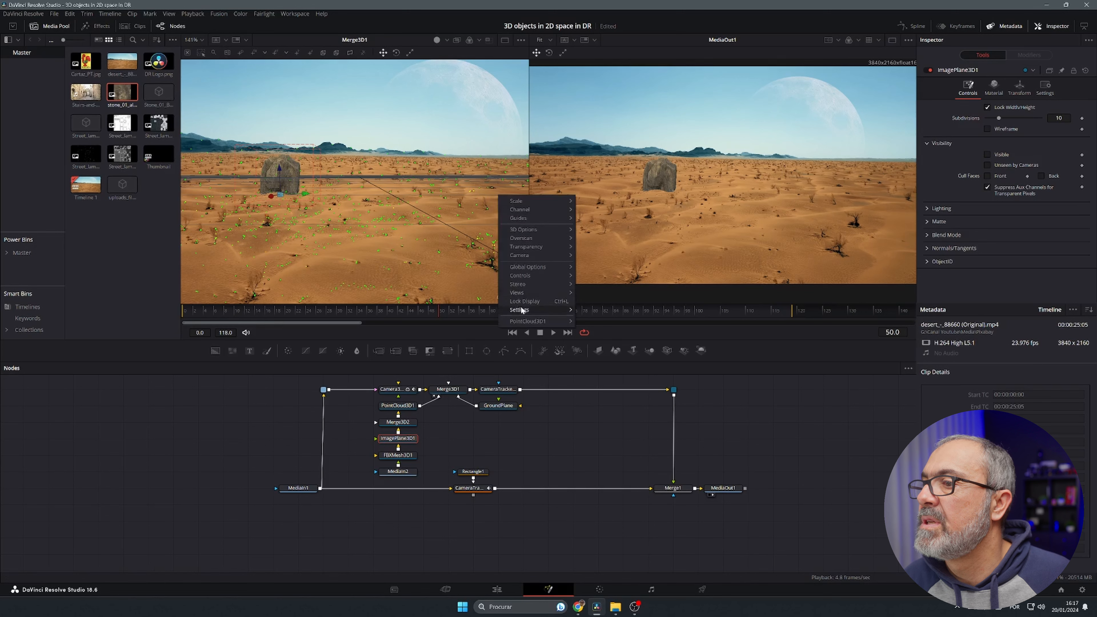
pyautogui.moveTo(540, 321)
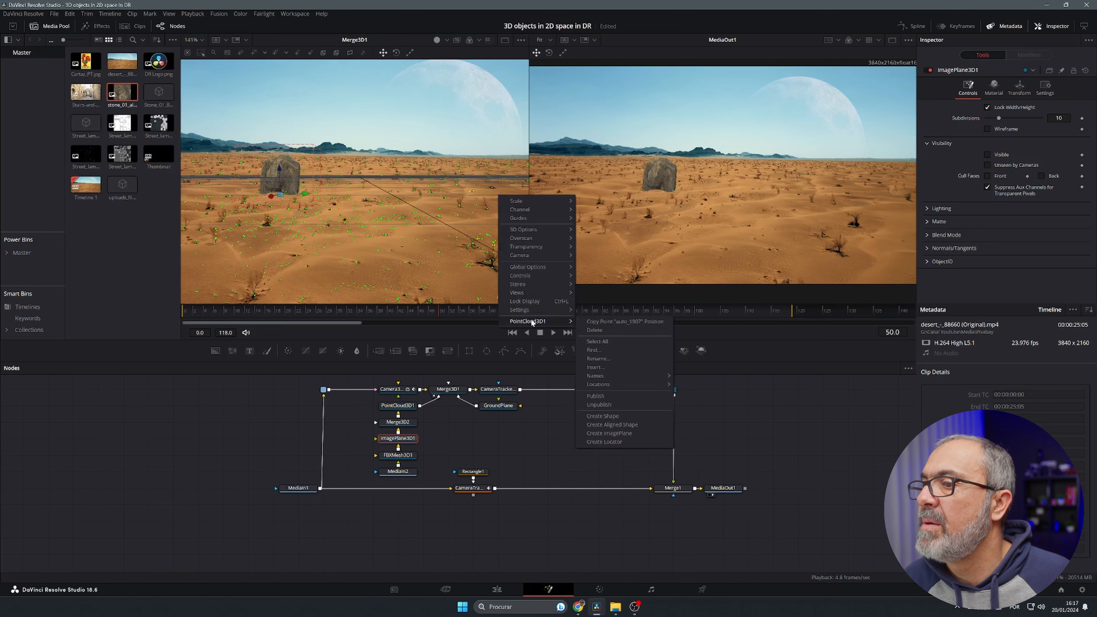
pyautogui.click(622, 433)
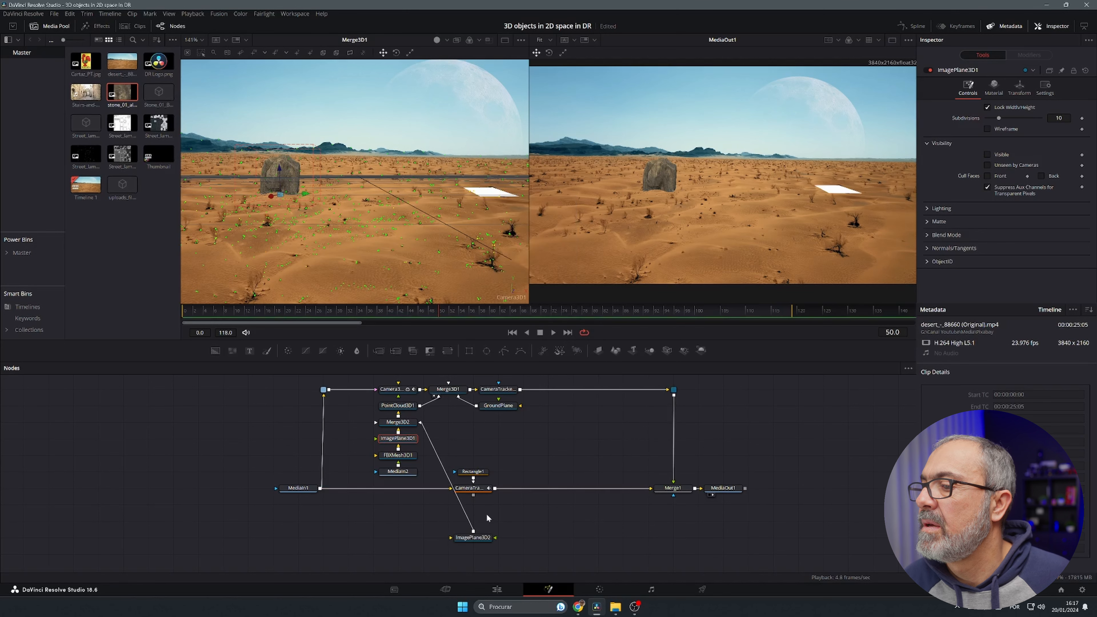
pyautogui.moveTo(474, 542); pyautogui.dragTo(438, 430)
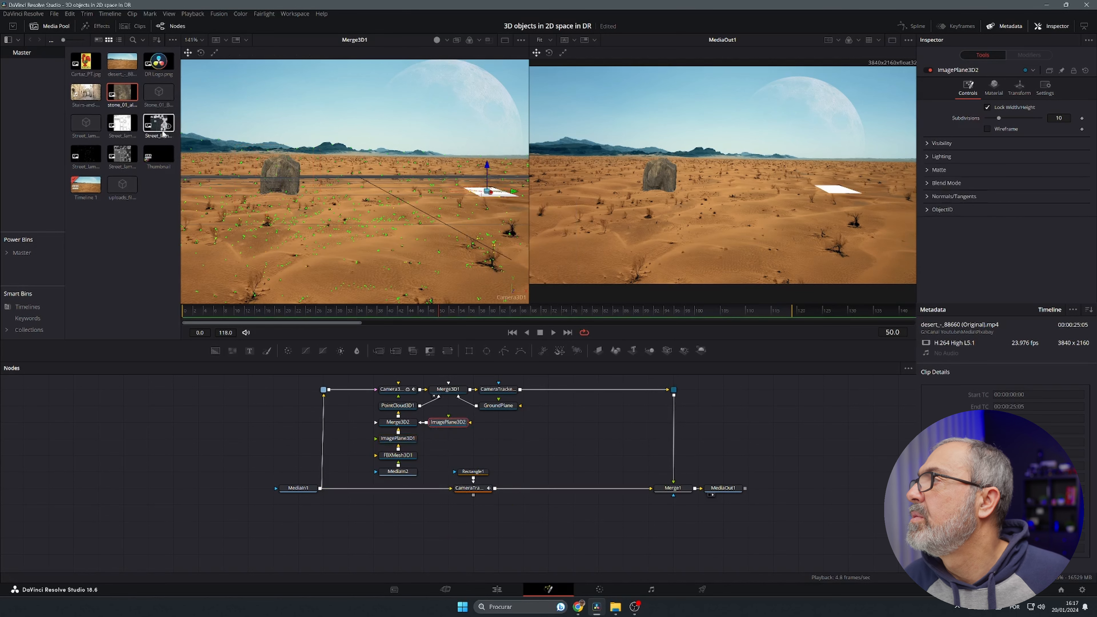
# Attach the Stone_01 FBX model to ImagePlane3D2 and set its uniform scale to 0.007.
pyautogui.moveTo(158, 93); pyautogui.dragTo(453, 421)
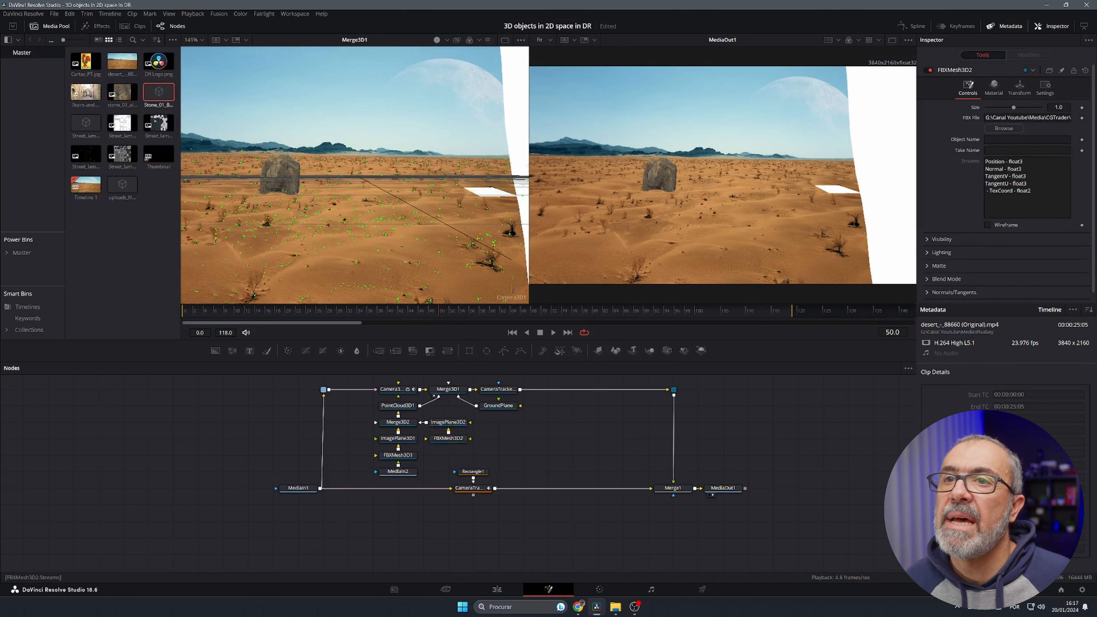
pyautogui.click(1018, 89)
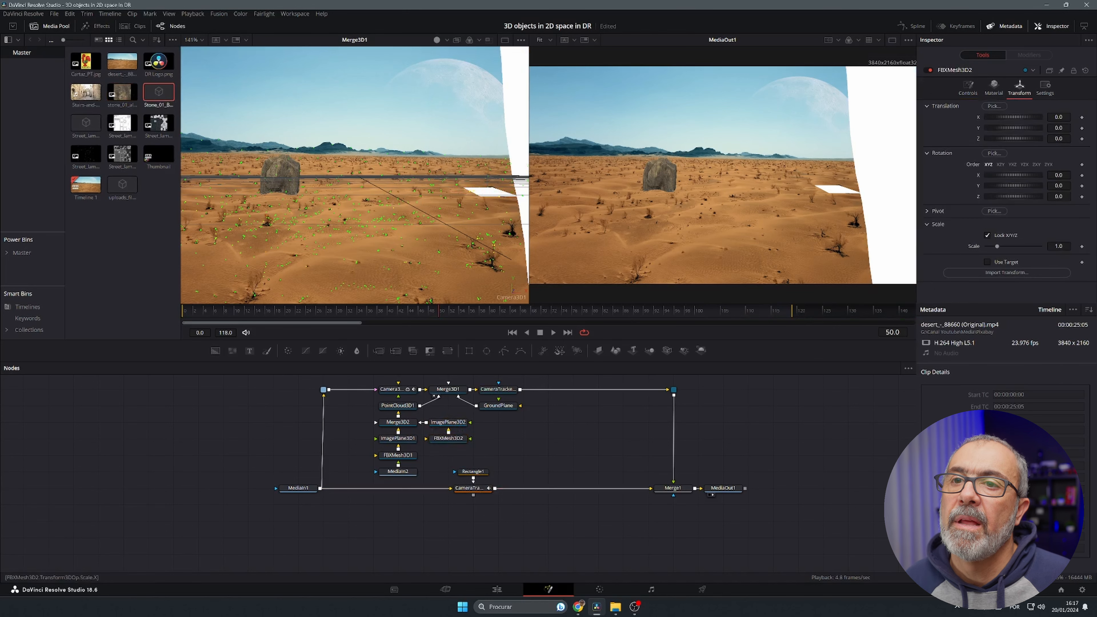
pyautogui.moveTo(1058, 246); pyautogui.dragTo(626, 260)
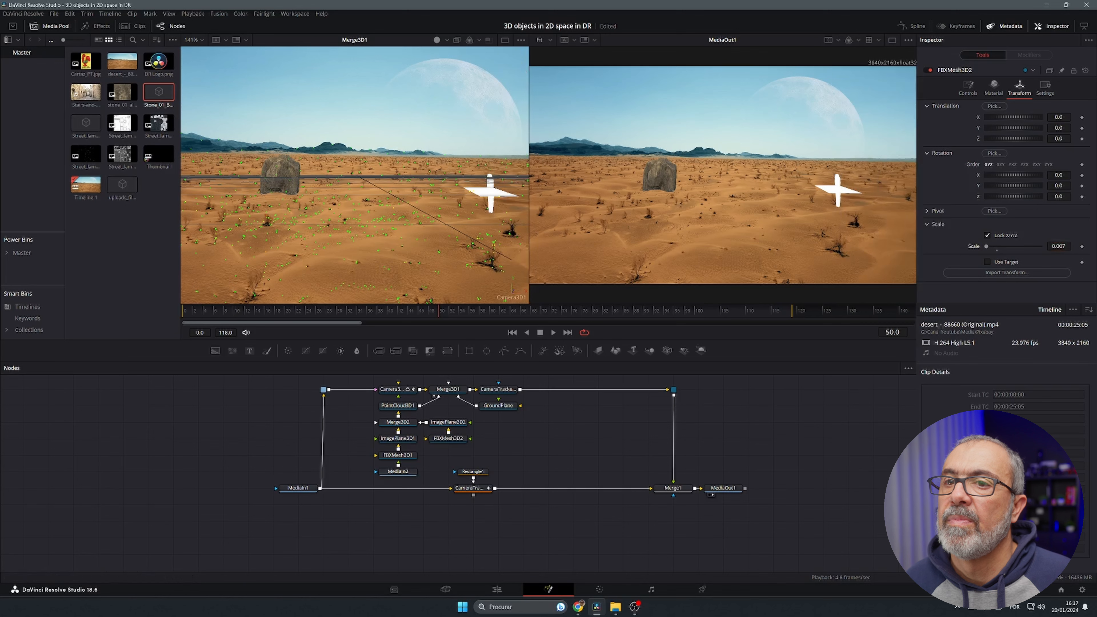
# Texture FBXMesh3D2 with stone_01_albedo.jpg and set its X rotation to 90.
pyautogui.click(459, 439)
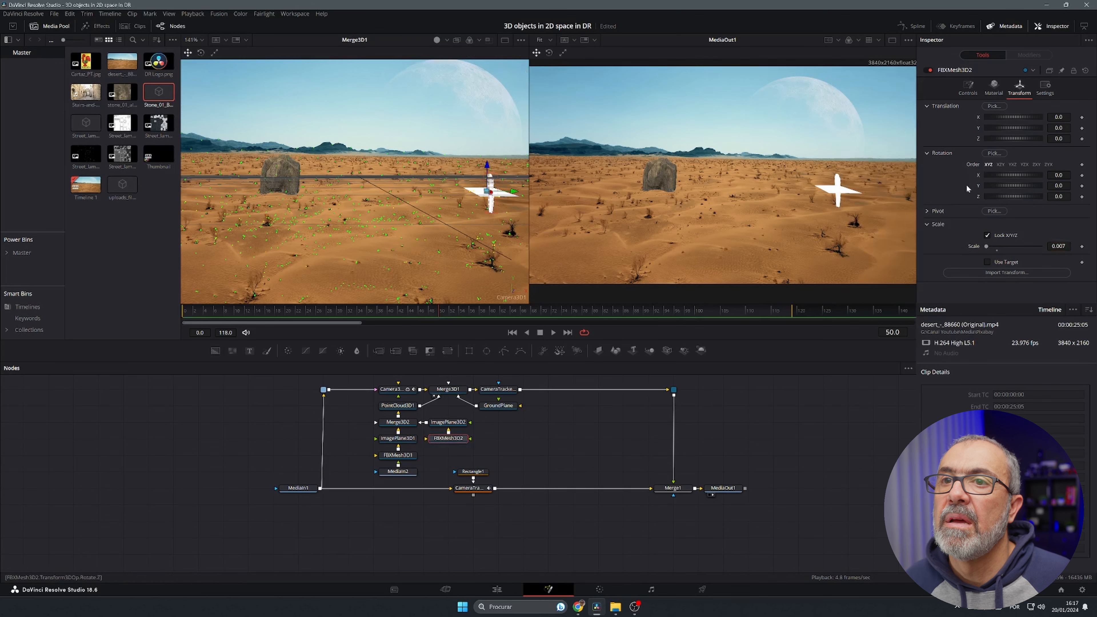
pyautogui.moveTo(127, 102); pyautogui.dragTo(458, 437)
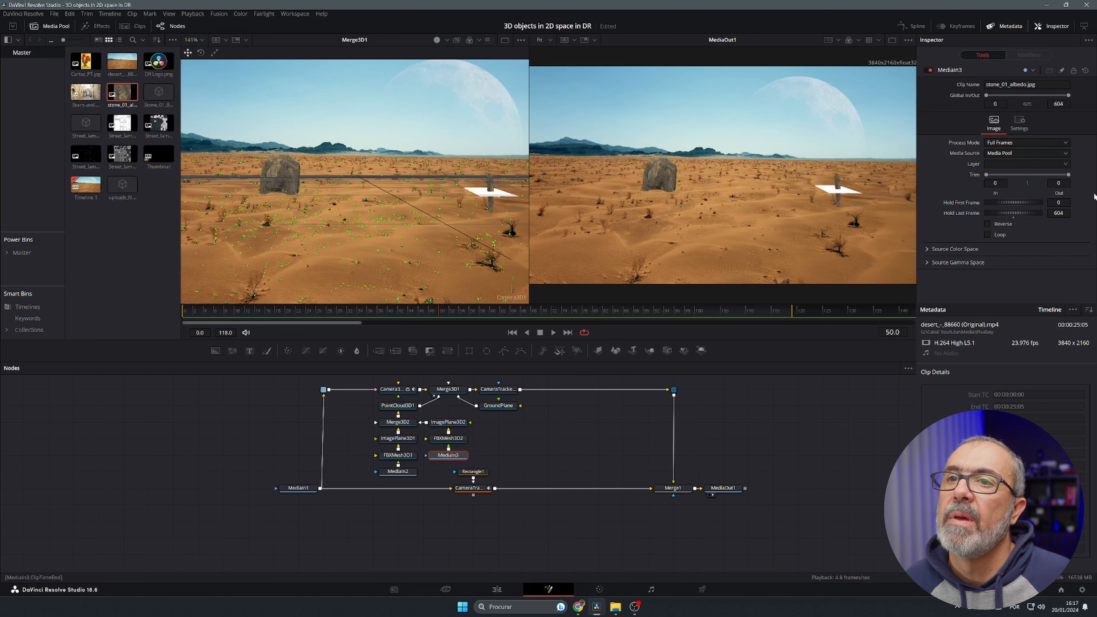
pyautogui.click(458, 437)
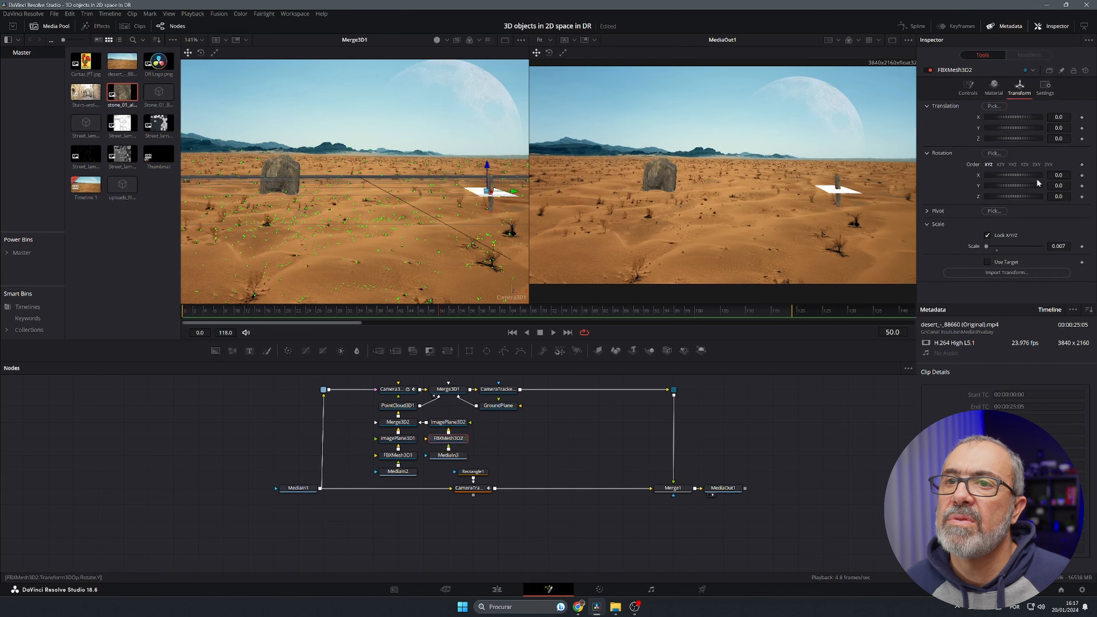
pyautogui.moveTo(1058, 175); pyautogui.dragTo(1088, 175)
pyautogui.doubleClick(1058, 175)
pyautogui.write('90')
pyautogui.press('Tab')
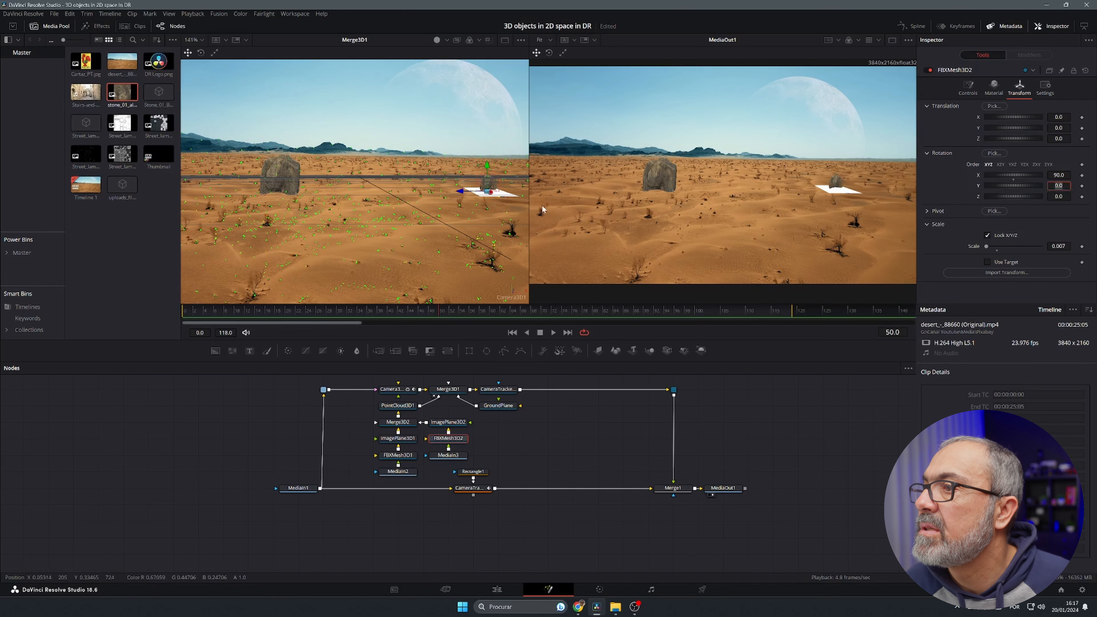
# Using the Perspective view of the 3D scene, seat the second stone on its plane with Y rotation -5 and Z translation -0.01.
pyautogui.click(515, 207)
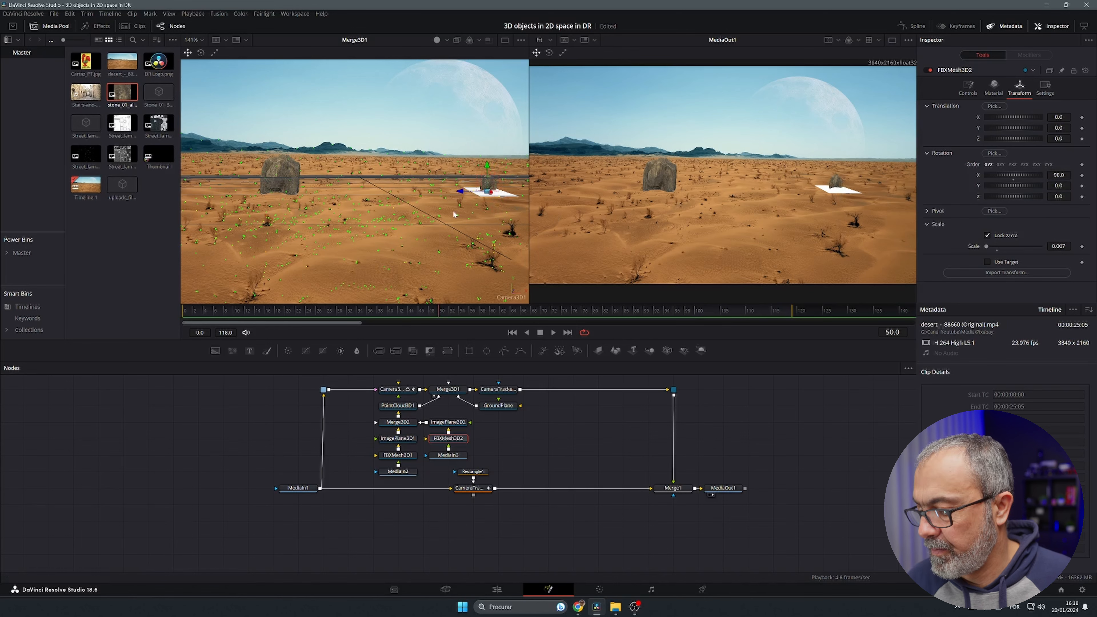
pyautogui.rightClick(500, 291)
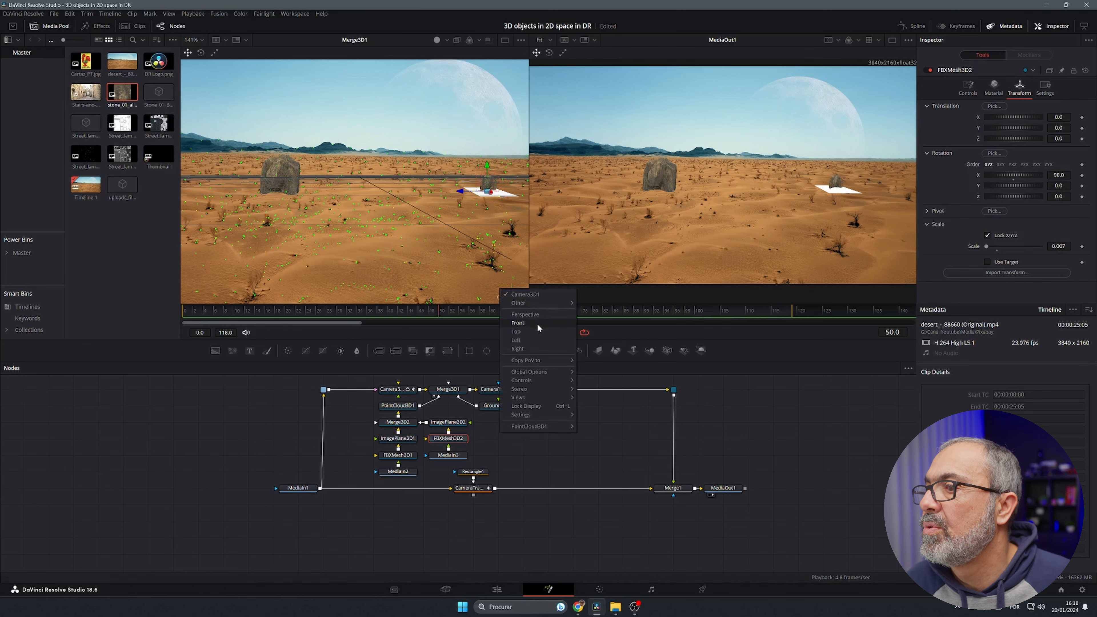
pyautogui.click(540, 314)
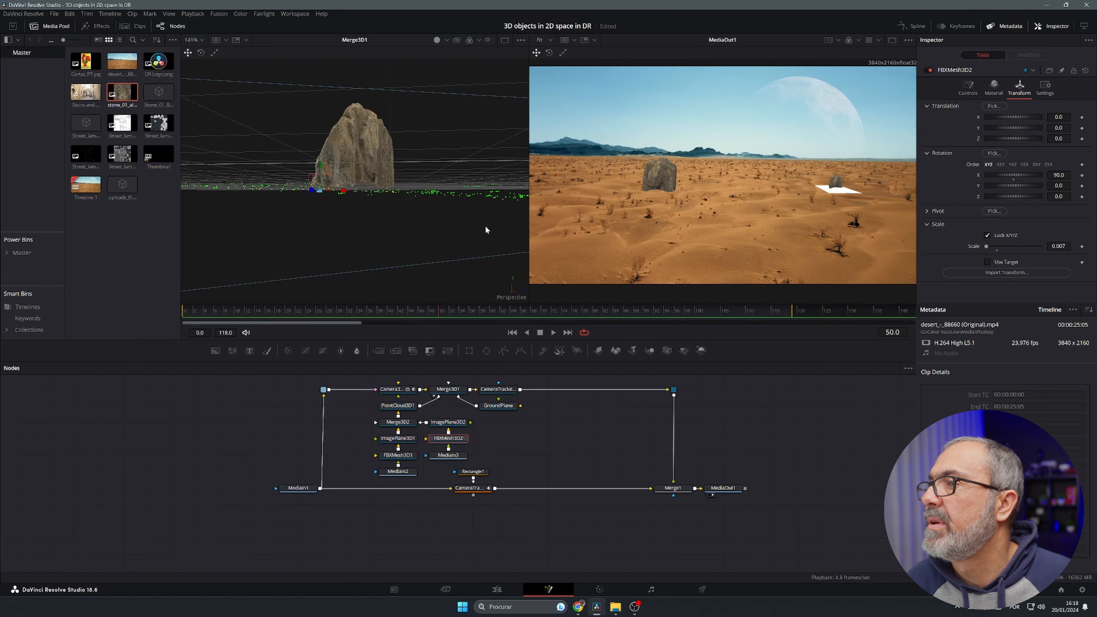
pyautogui.scroll(-2, 485, 228)
pyautogui.moveTo(485, 228); pyautogui.dragTo(250, 234)
pyautogui.scroll(2, 482, 191)
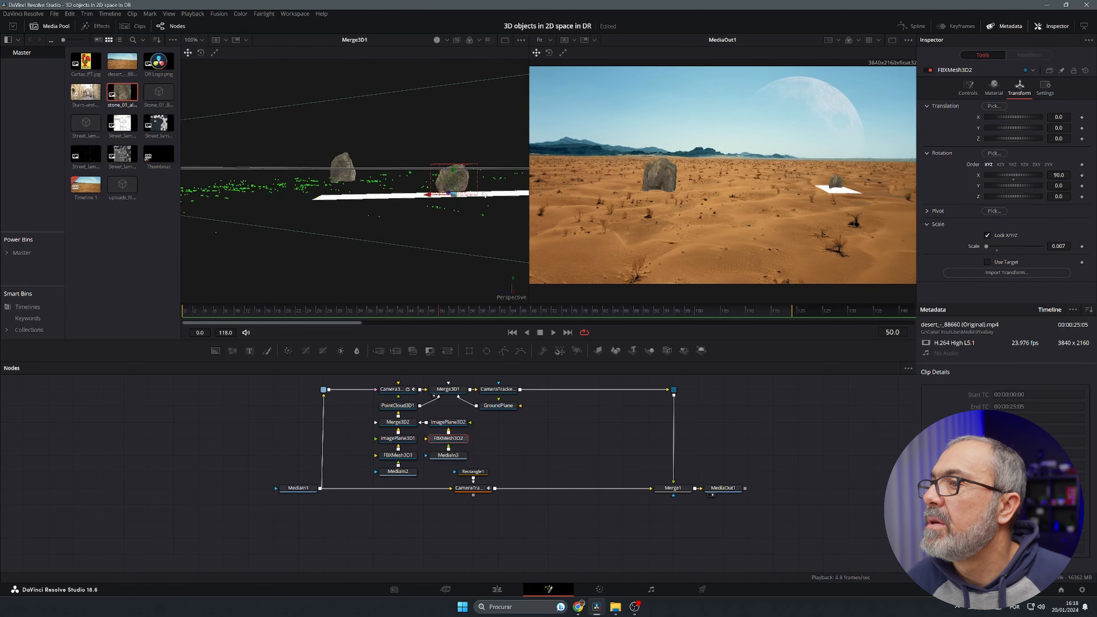
pyautogui.moveTo(511, 244); pyautogui.dragTo(424, 239)
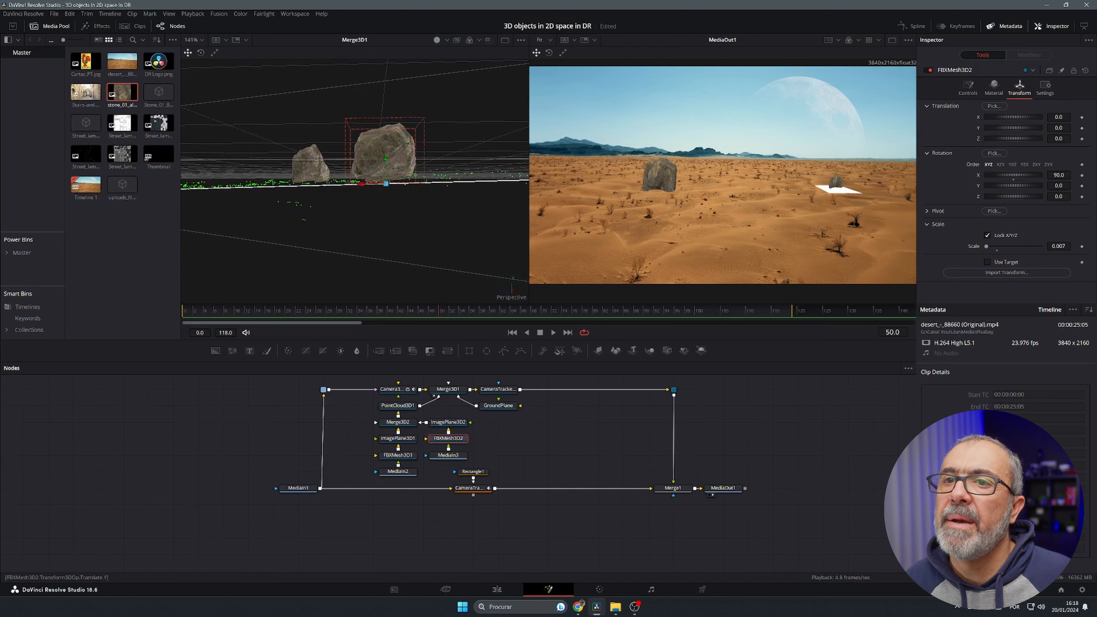
pyautogui.moveTo(1013, 186); pyautogui.dragTo(1004, 185)
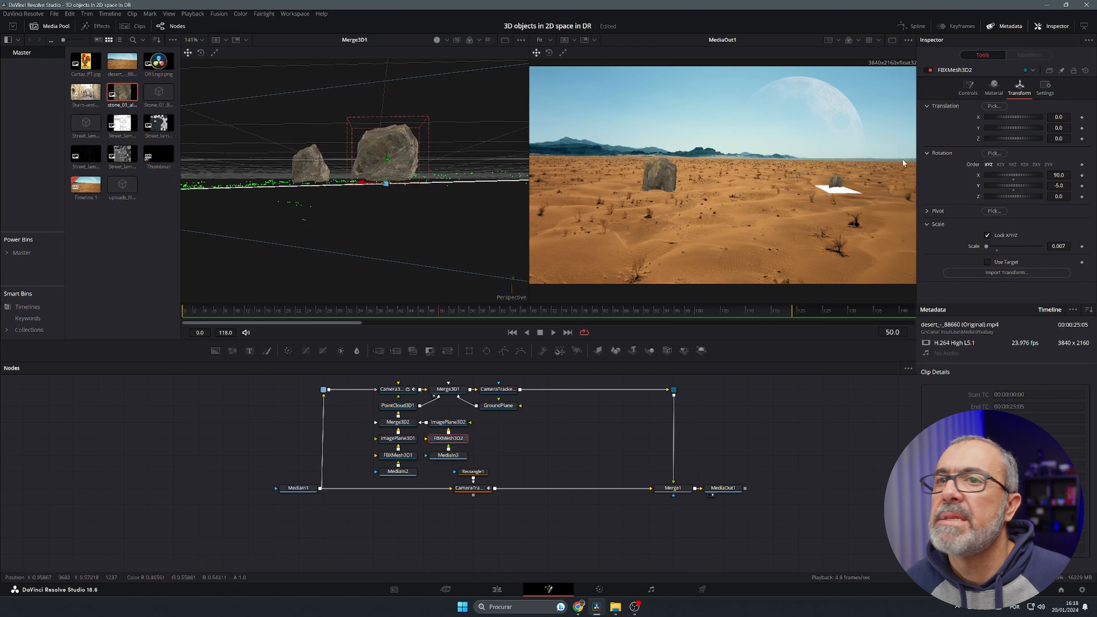
pyautogui.moveTo(1013, 138); pyautogui.dragTo(1011, 139)
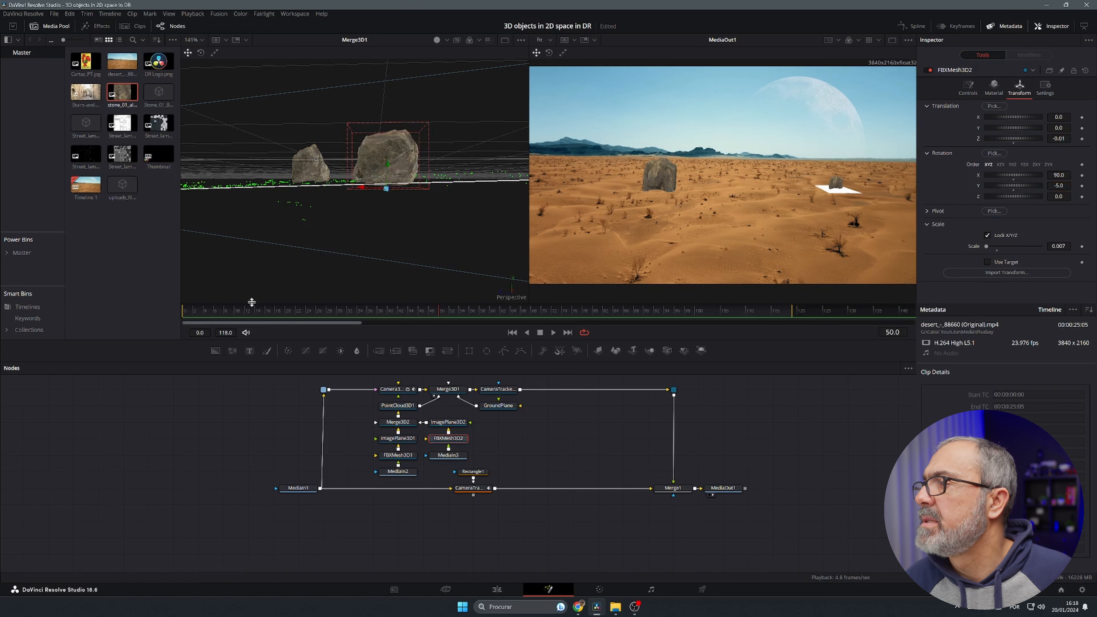
# Check the second stone further along the clip and turn off Visible for ImagePlane3D2.
pyautogui.press('space')
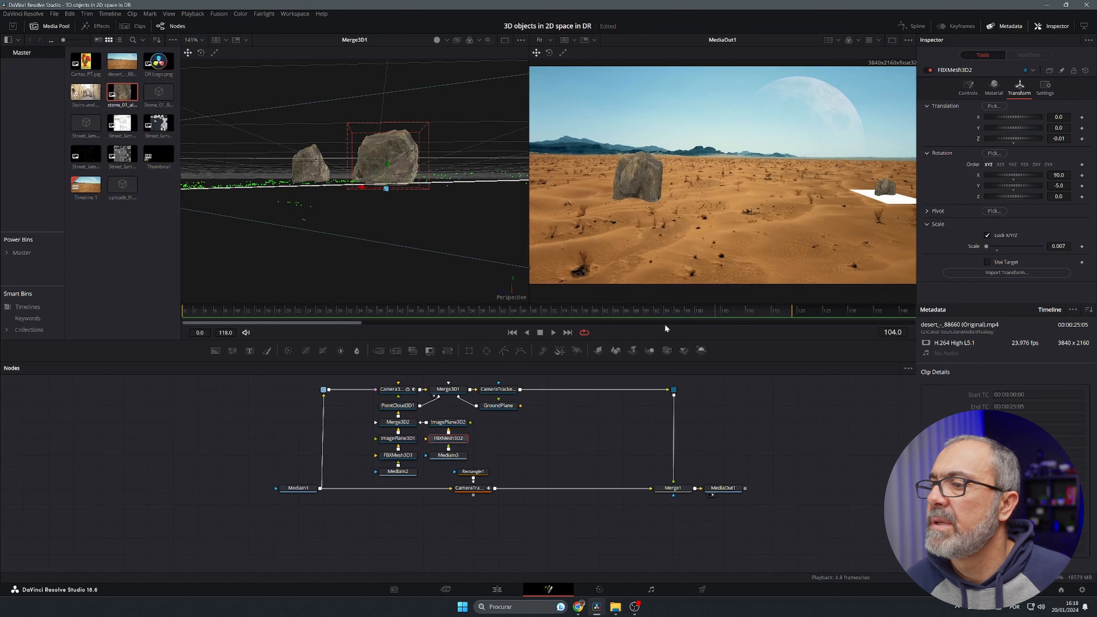
pyautogui.moveTo(665, 325); pyautogui.dragTo(638, 327)
pyautogui.click(453, 455)
pyautogui.click(460, 422)
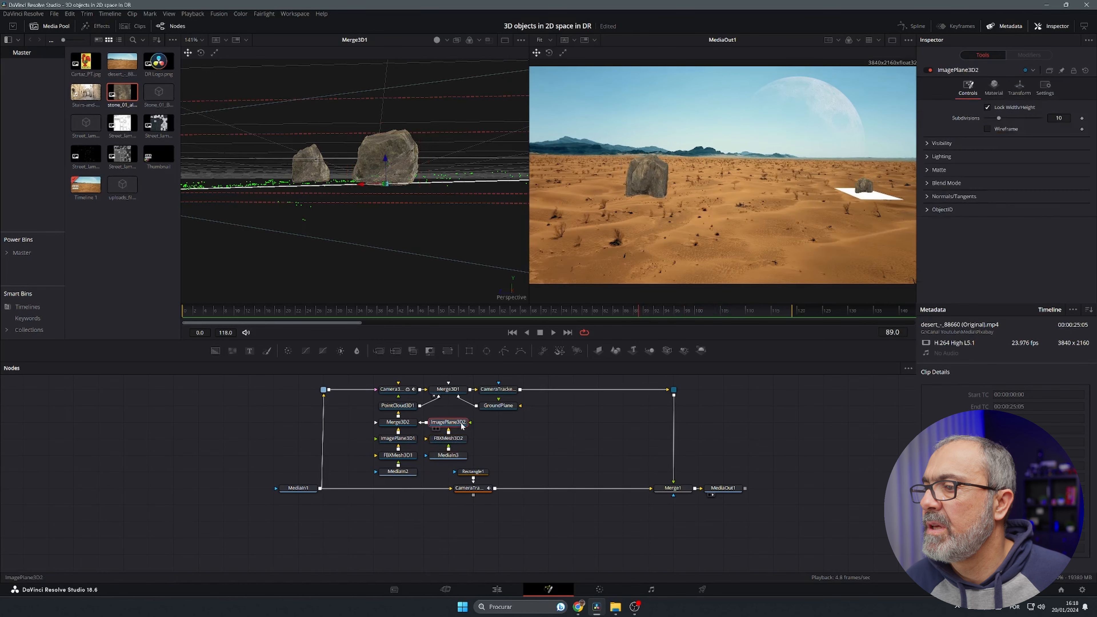
pyautogui.click(927, 144)
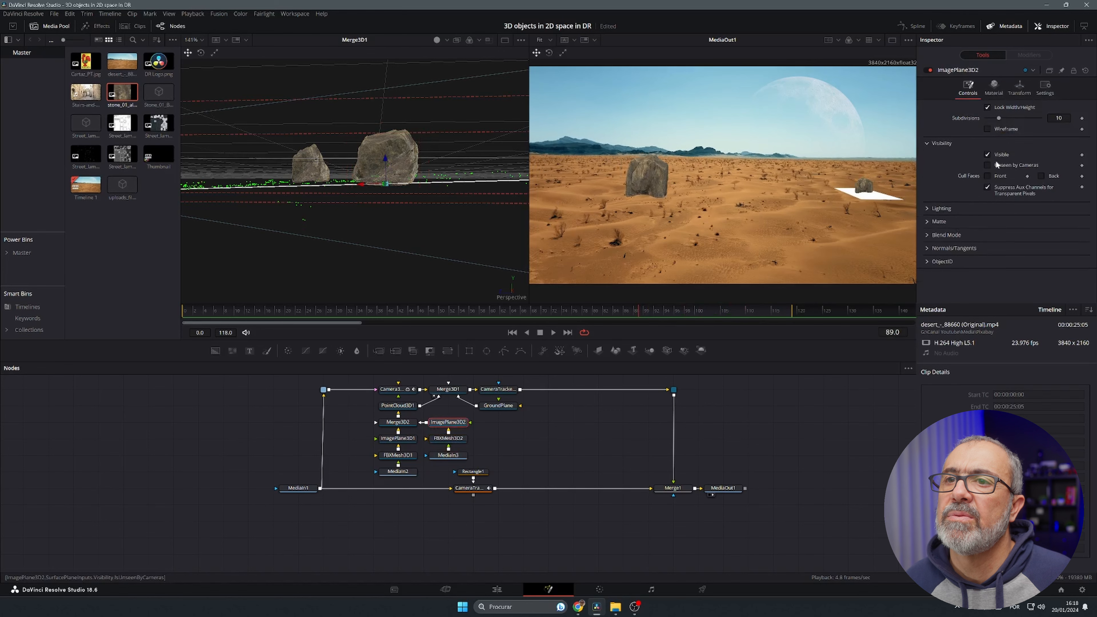
pyautogui.click(987, 156)
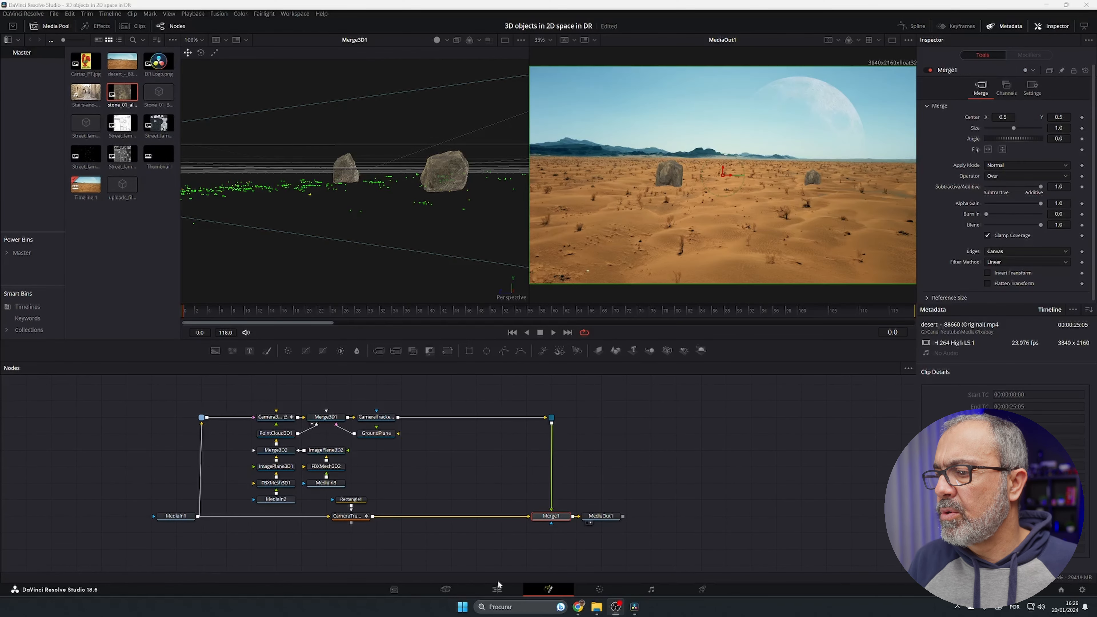
# Play the composited desert clip on the Edit page to review how both stones track.
pyautogui.click(497, 589)
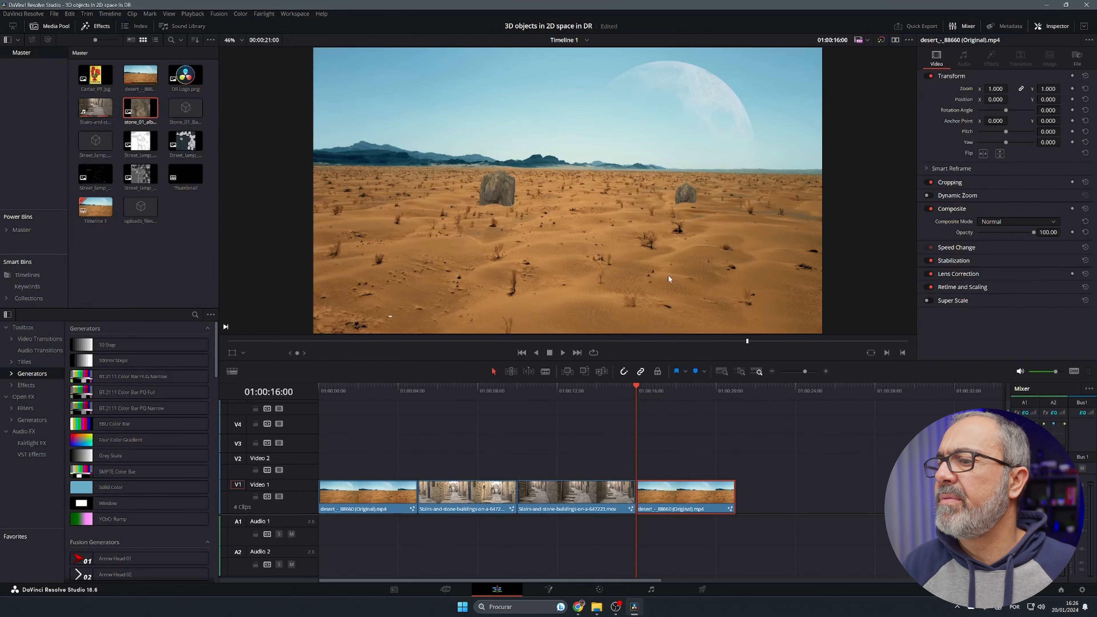
pyautogui.click(562, 352)
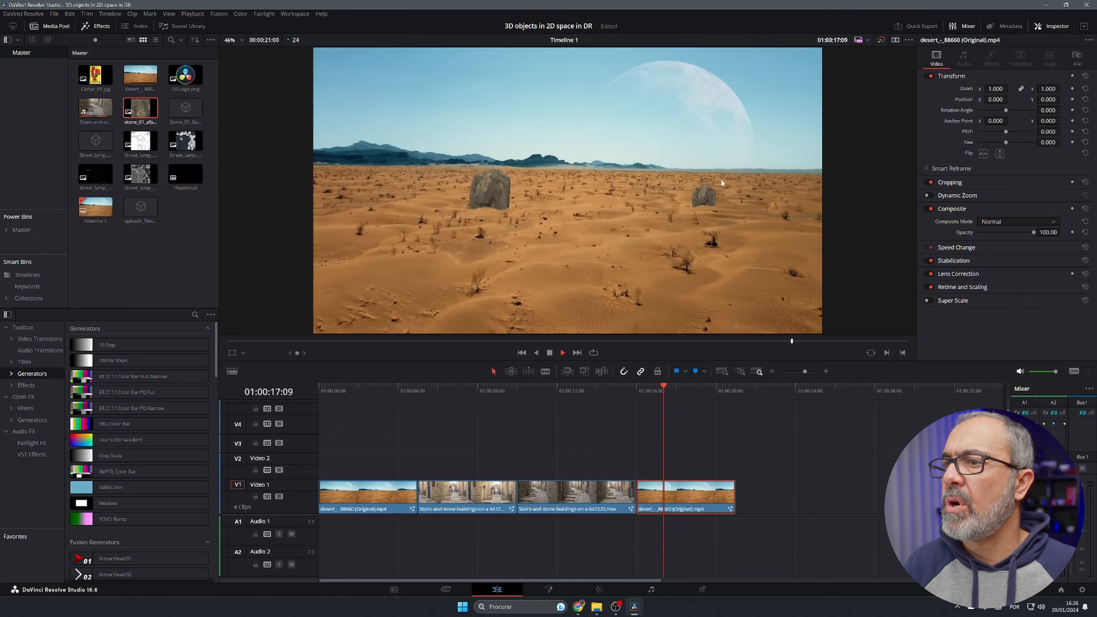